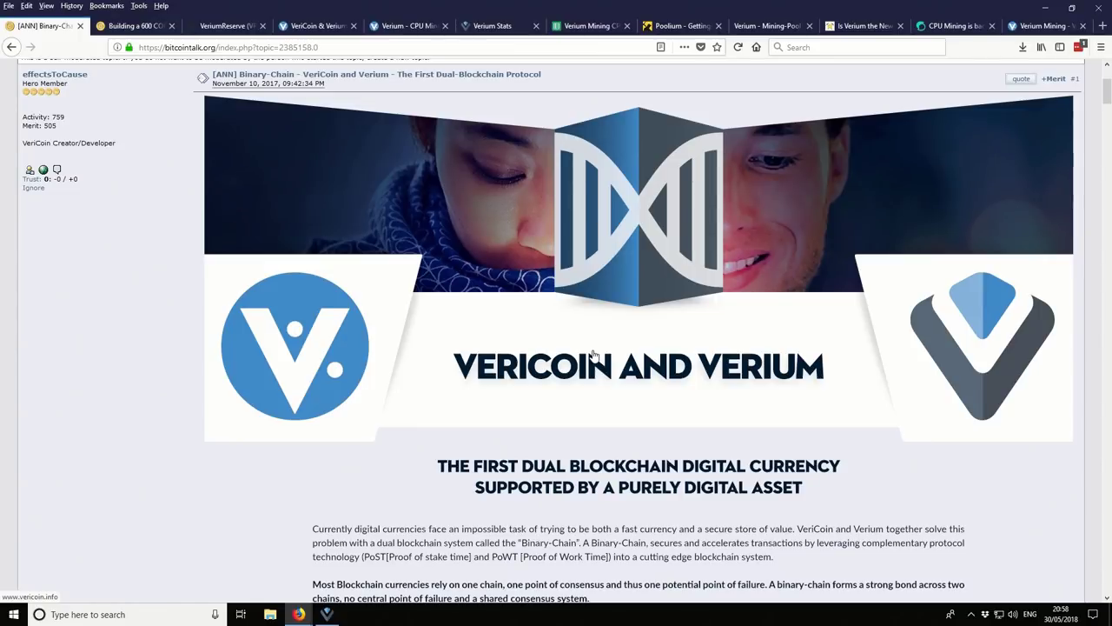
Step: Read the Bitcointalk announcement of VeriCoin and Verium, examining the introduction and the Binary Chain diagram and explanation
scroll(683, 405, "down", 4)
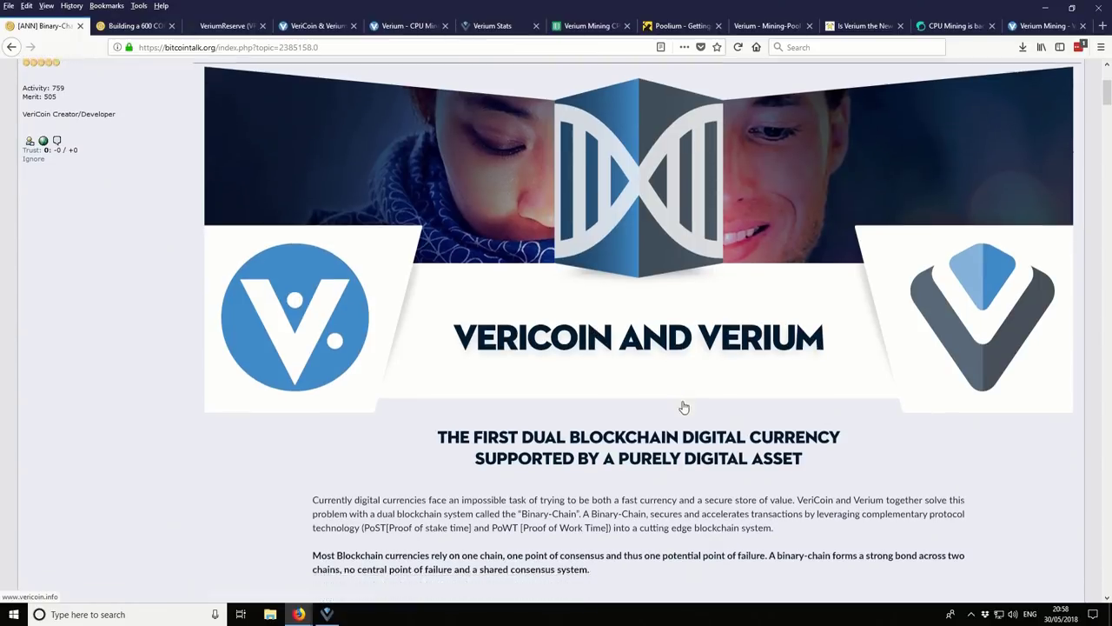
scroll(674, 406, "down", 5)
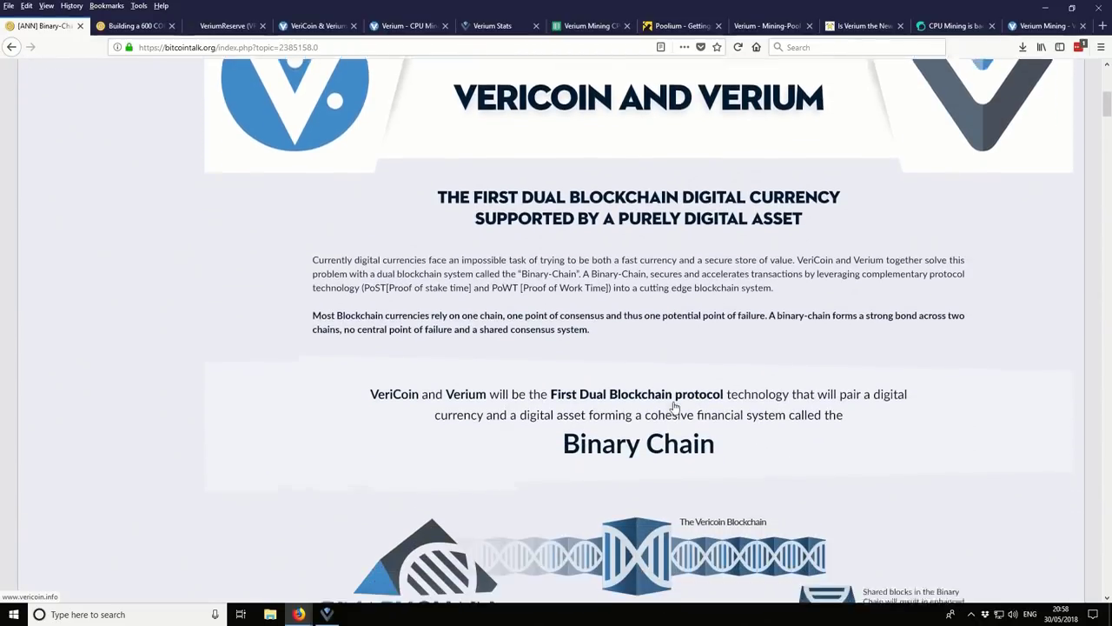
scroll(675, 407, "down", 2)
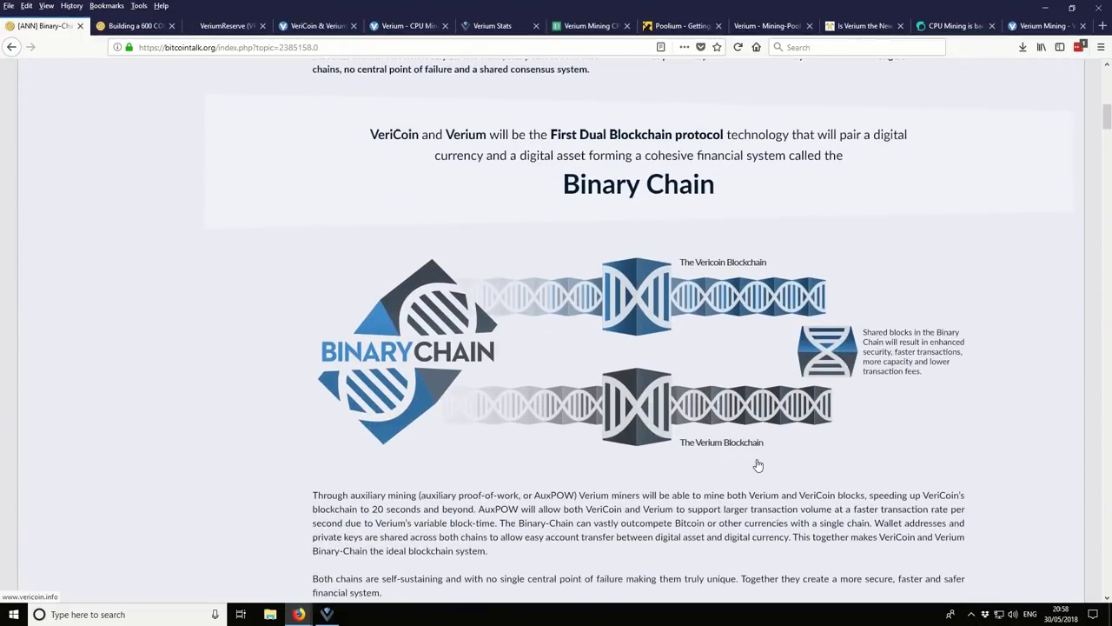
scroll(765, 462, "down", 2)
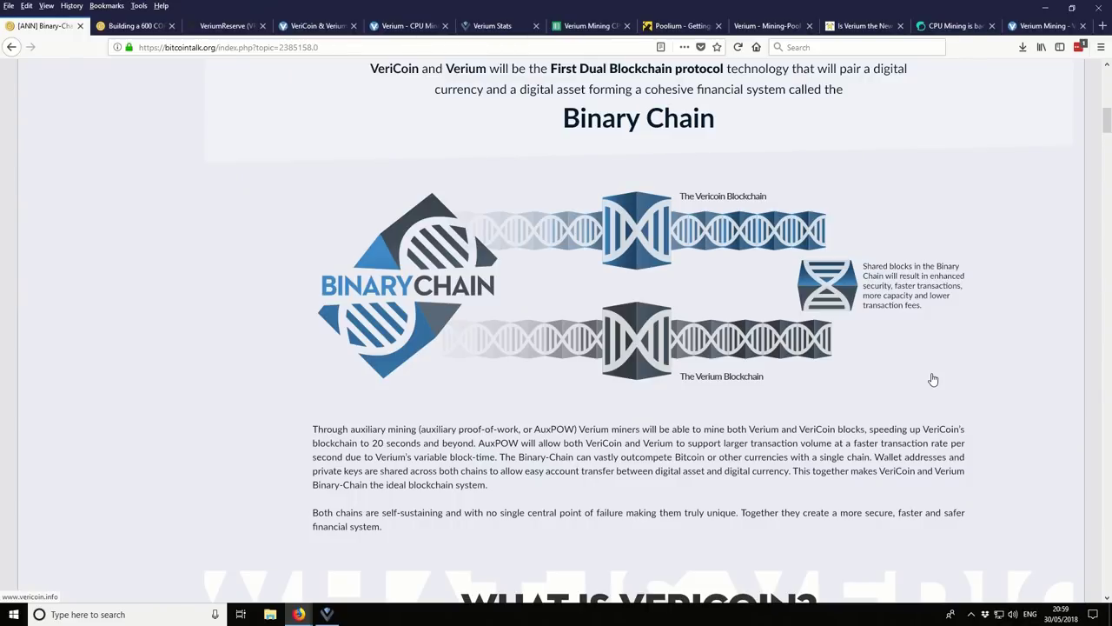
scroll(938, 377, "down", 3)
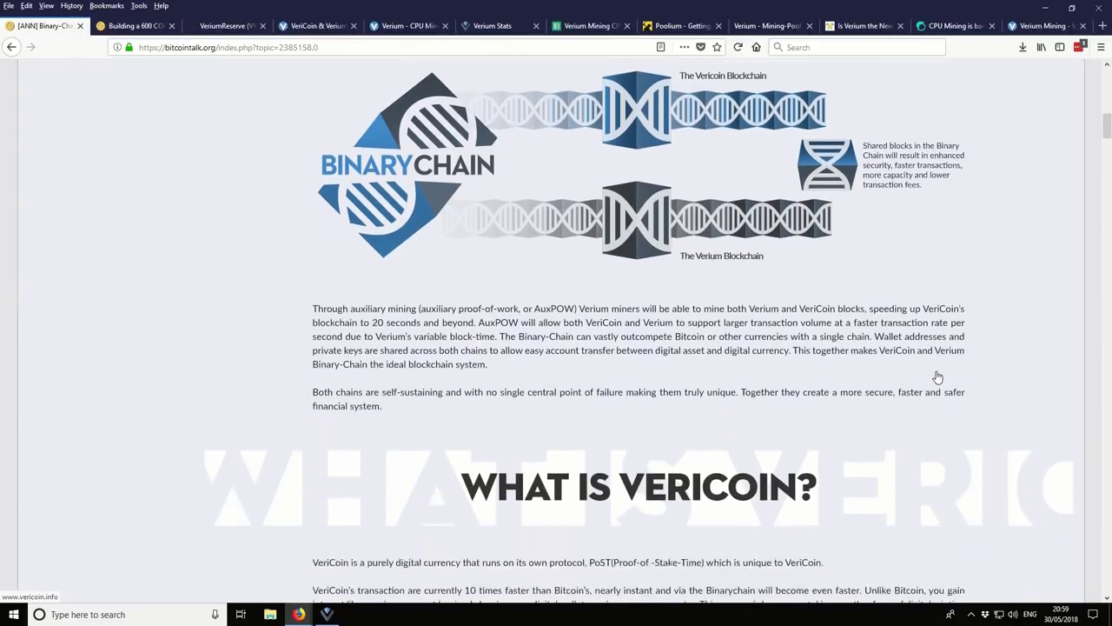
scroll(941, 376, "up", 1)
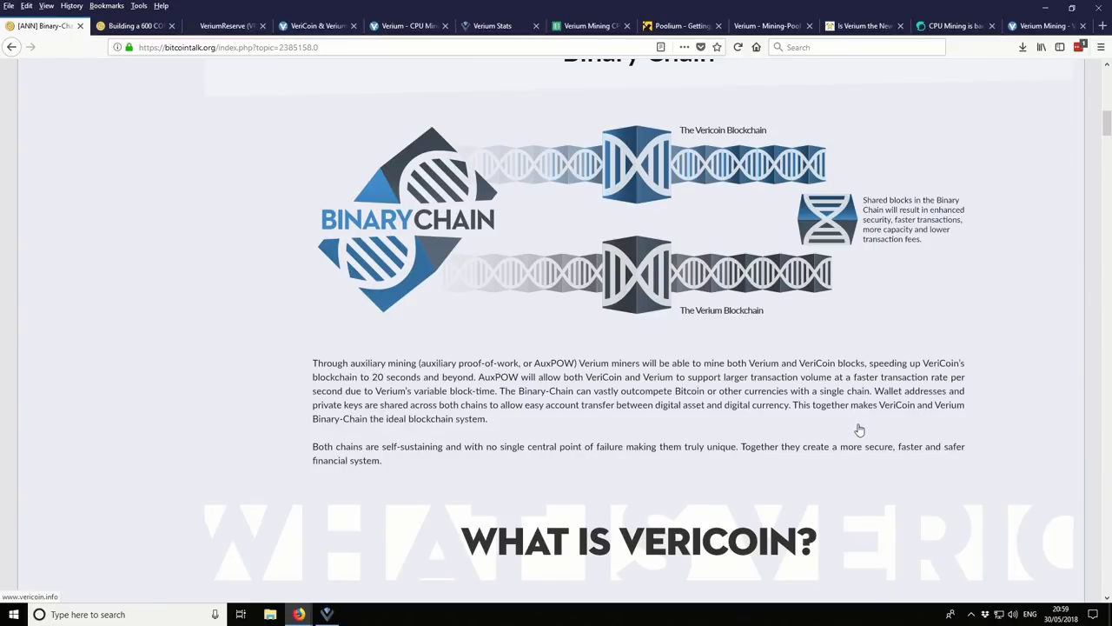
Step: Open the Bitcointalk thread about building a 600-core supercomputer to mine VeriumReserve and read its first post, including specs and photo
left_click(132, 25)
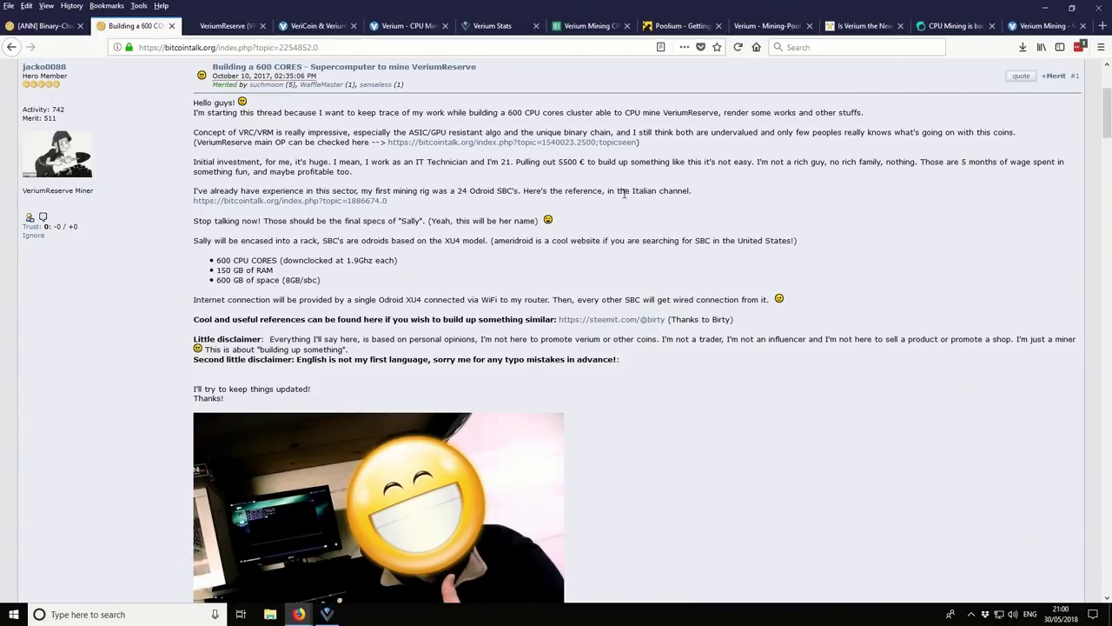
scroll(633, 231, "down", 1)
scroll(643, 261, "down", 1)
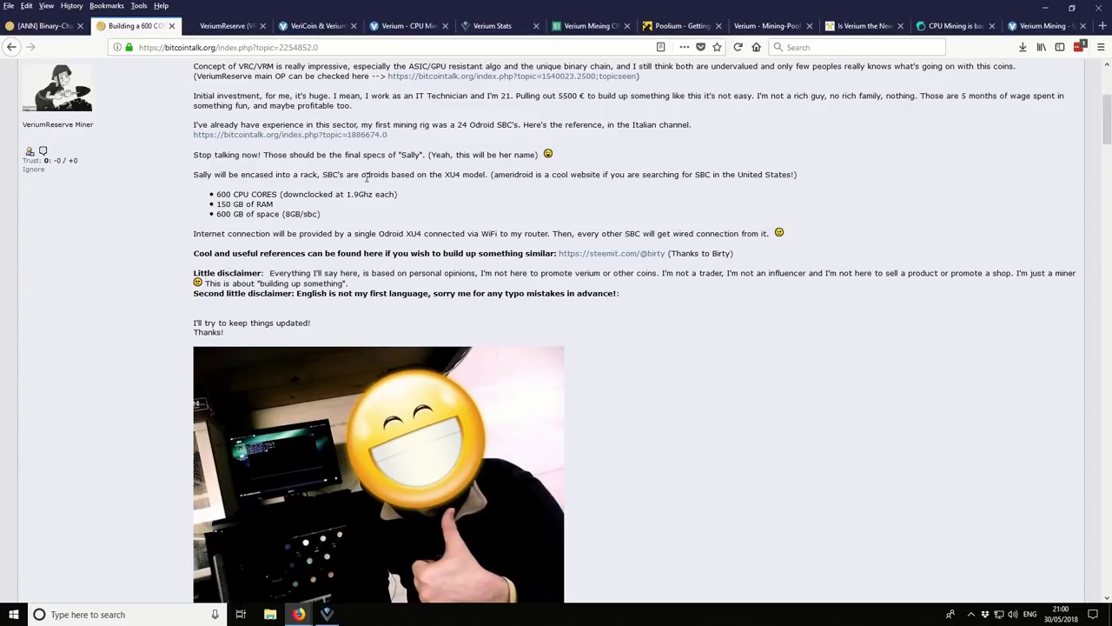
scroll(486, 204, "down", 2)
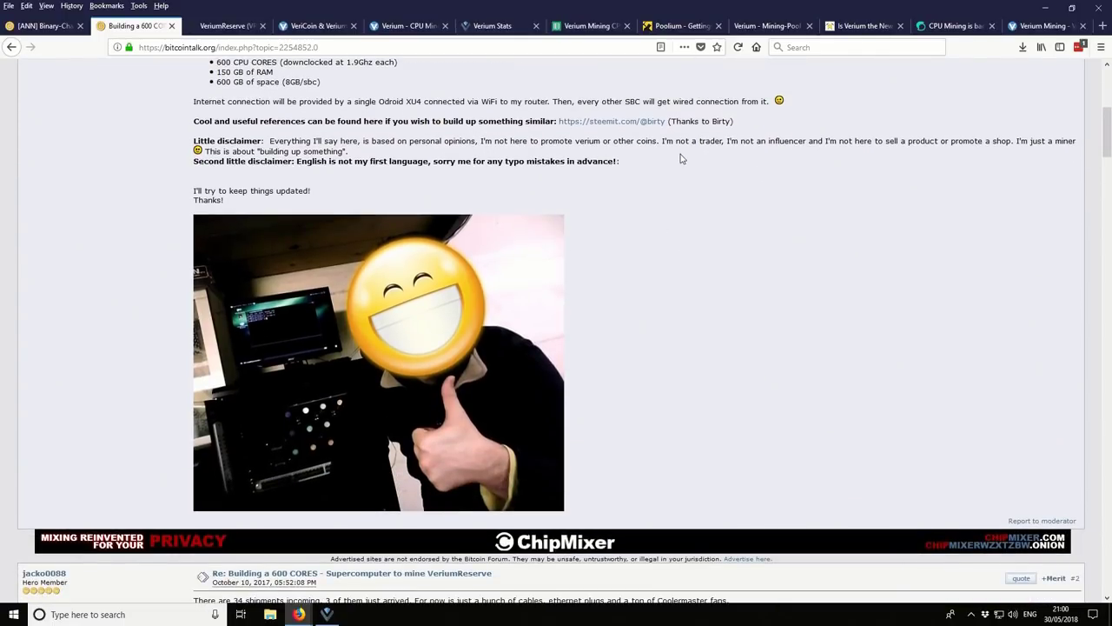
scroll(718, 192, "up", 4)
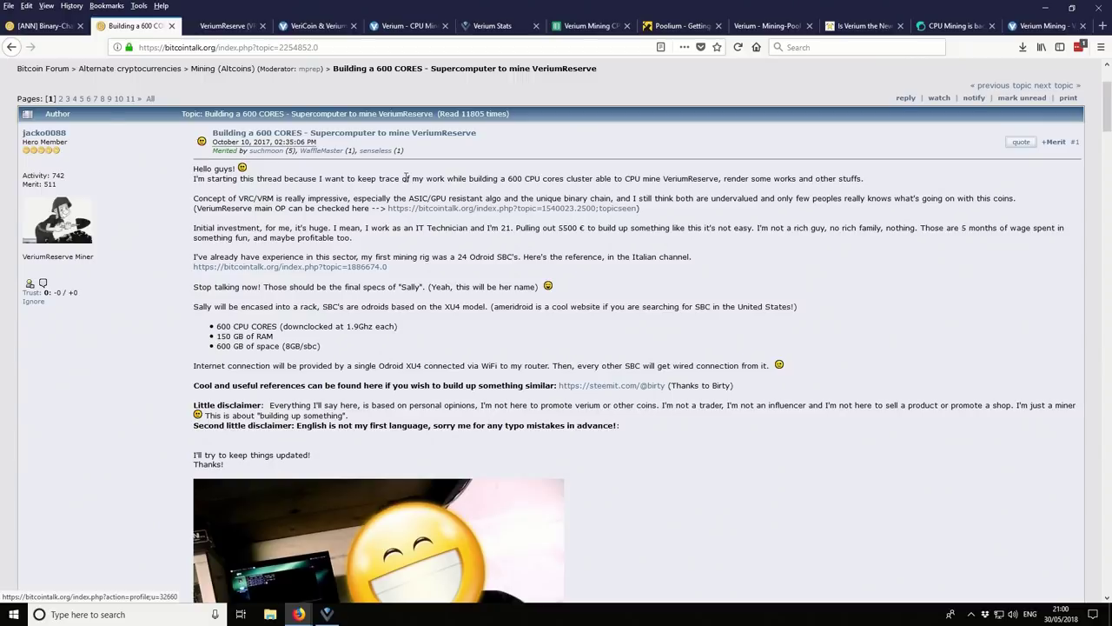
scroll(338, 326, "down", 2)
scroll(338, 326, "down", 3)
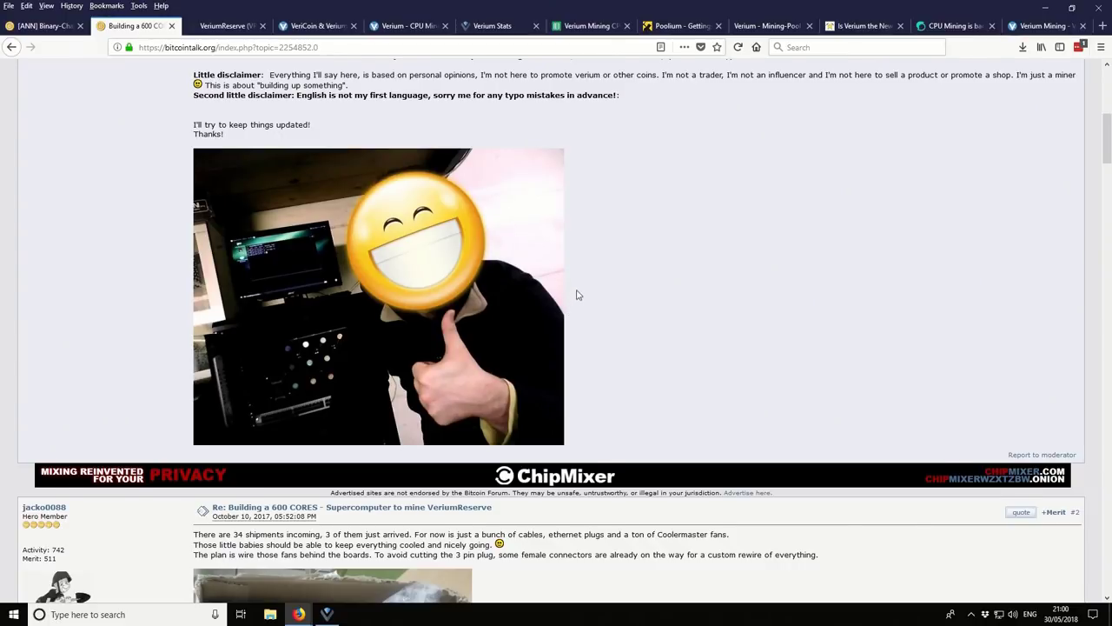
scroll(577, 294, "up", 3)
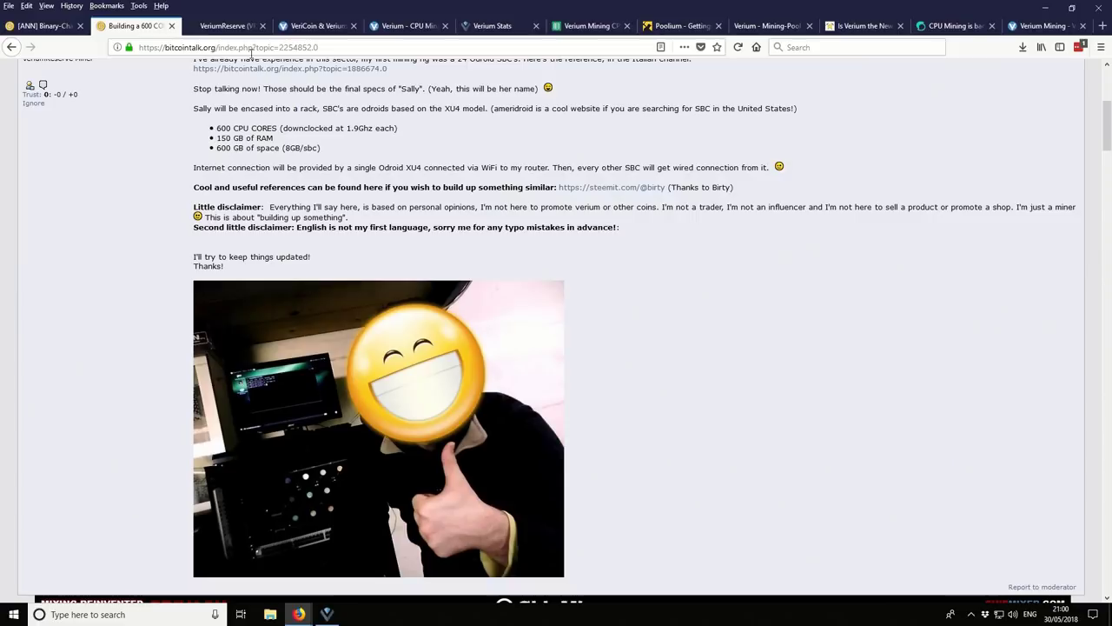
Step: View VeriumReserve (VRM) on CoinMarketCap, examining its market data and all-time price chart around the early 2018 peak
left_click(213, 26)
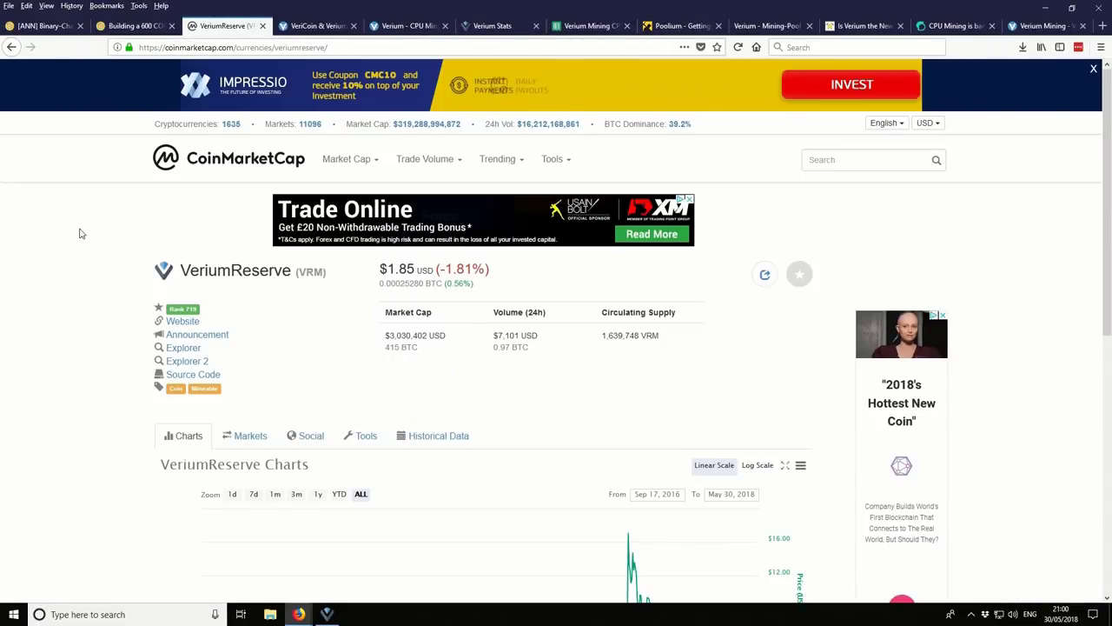
scroll(80, 233, "down", 1)
scroll(80, 233, "down", 2)
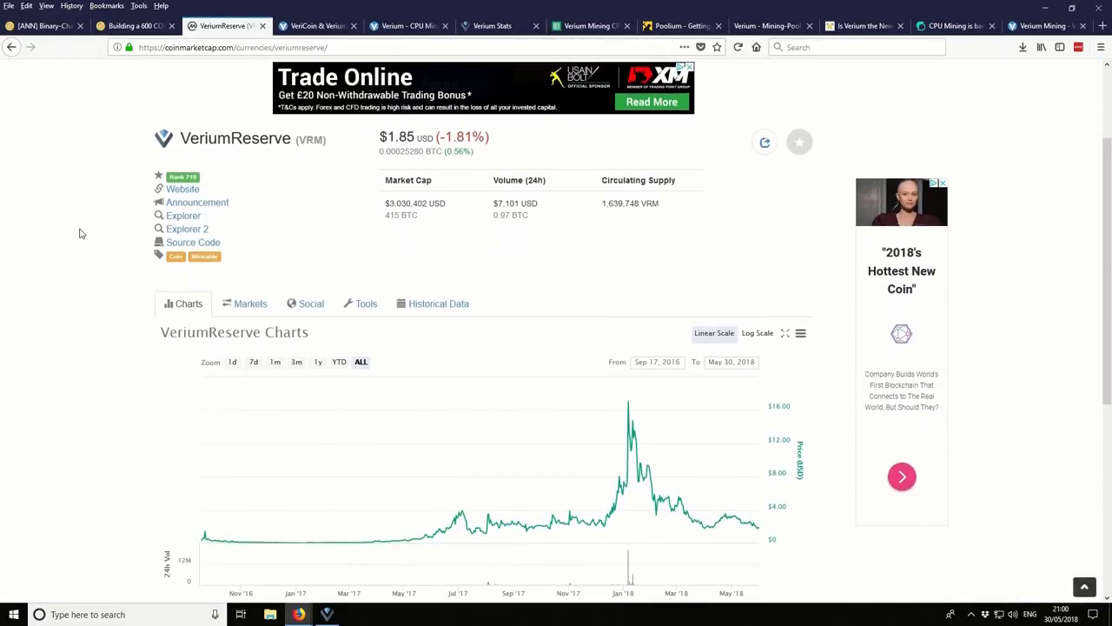
scroll(80, 232, "down", 1)
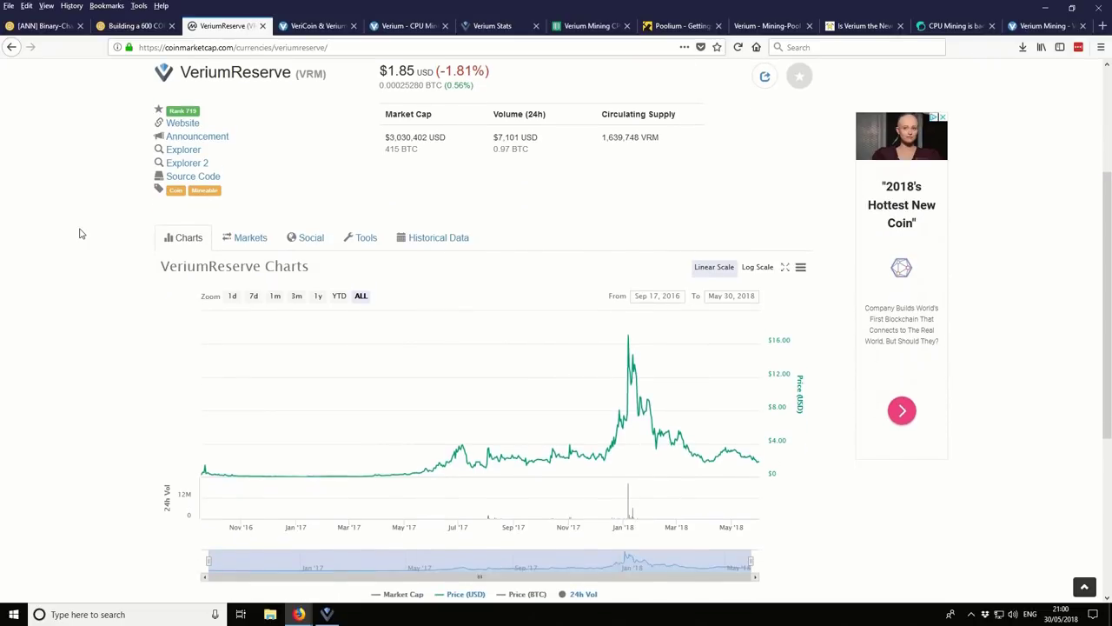
mouse_move(641, 365)
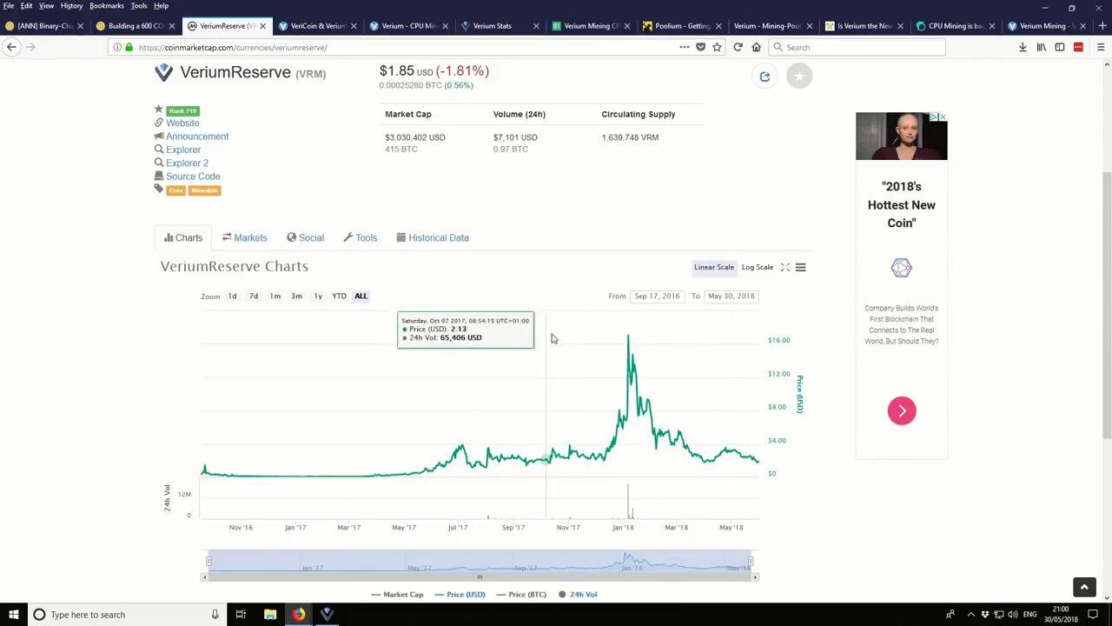
Step: Read the Binary-Chain Explained section on the VeriCoin portal page
left_click(345, 28)
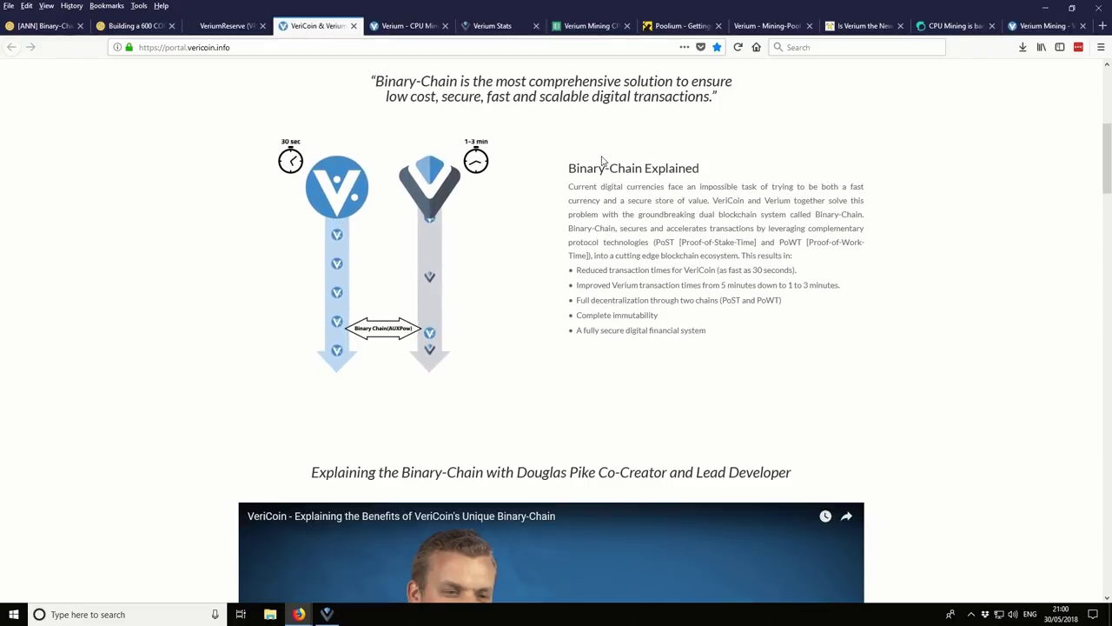
left_click_drag(569, 182, 708, 334)
left_click(522, 168)
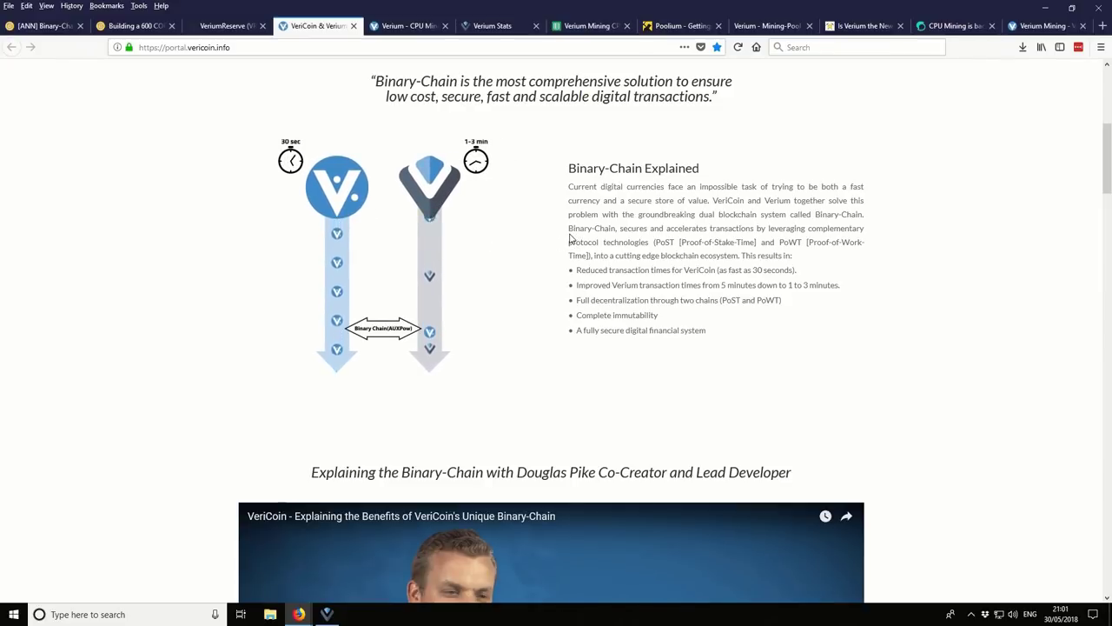
Step: Review the portal's Verium page, from the Why Verium introduction through the CPU Mining and Power Based Rewards sections
left_click(411, 28)
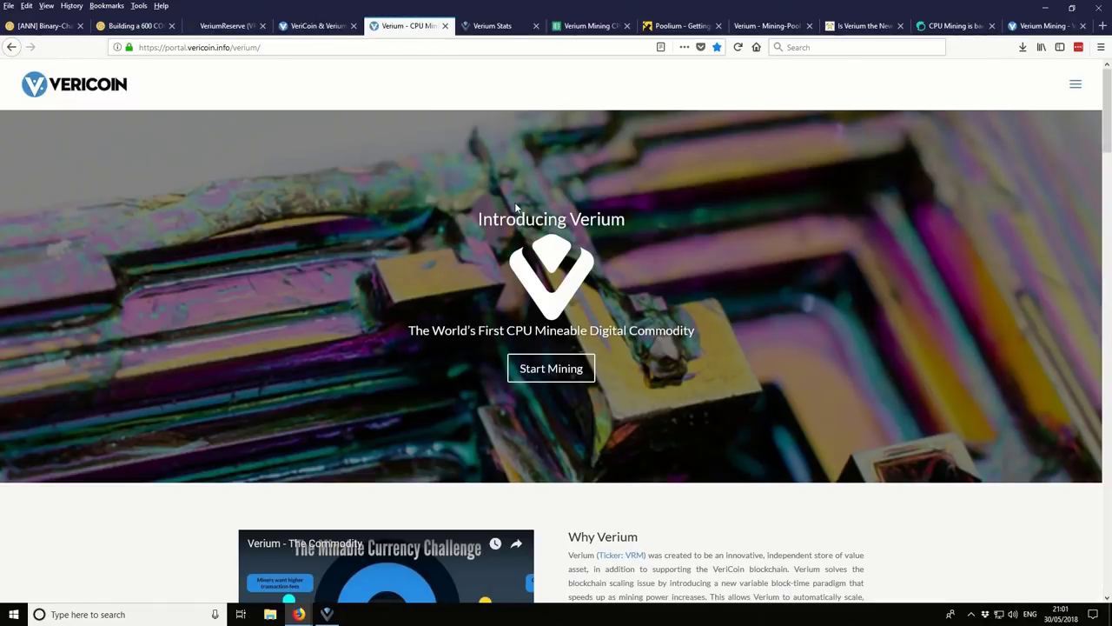
scroll(515, 201, "down", 5)
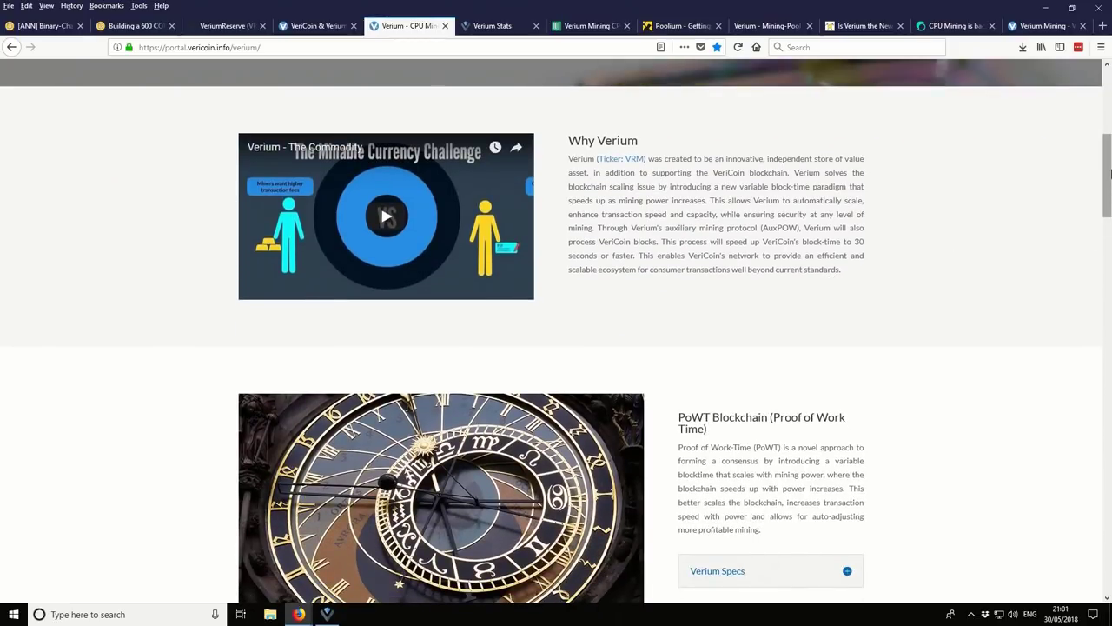
left_click_drag(1110, 169, 1110, 276)
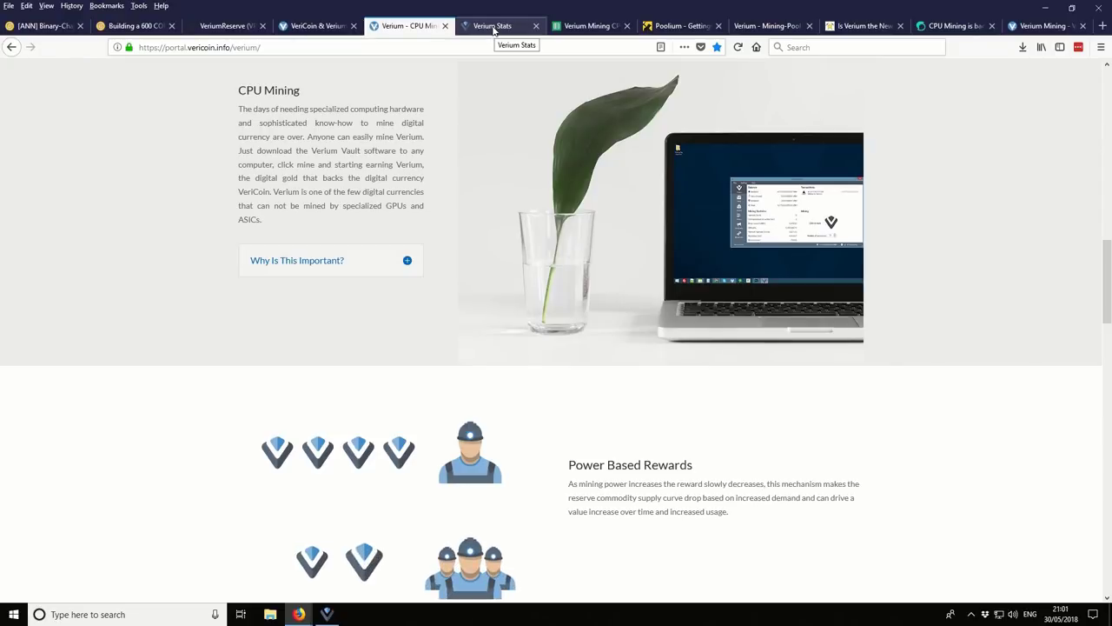
Step: Examine the mining reward, block time and network difficulty on the Verium Stats page
left_click(494, 29)
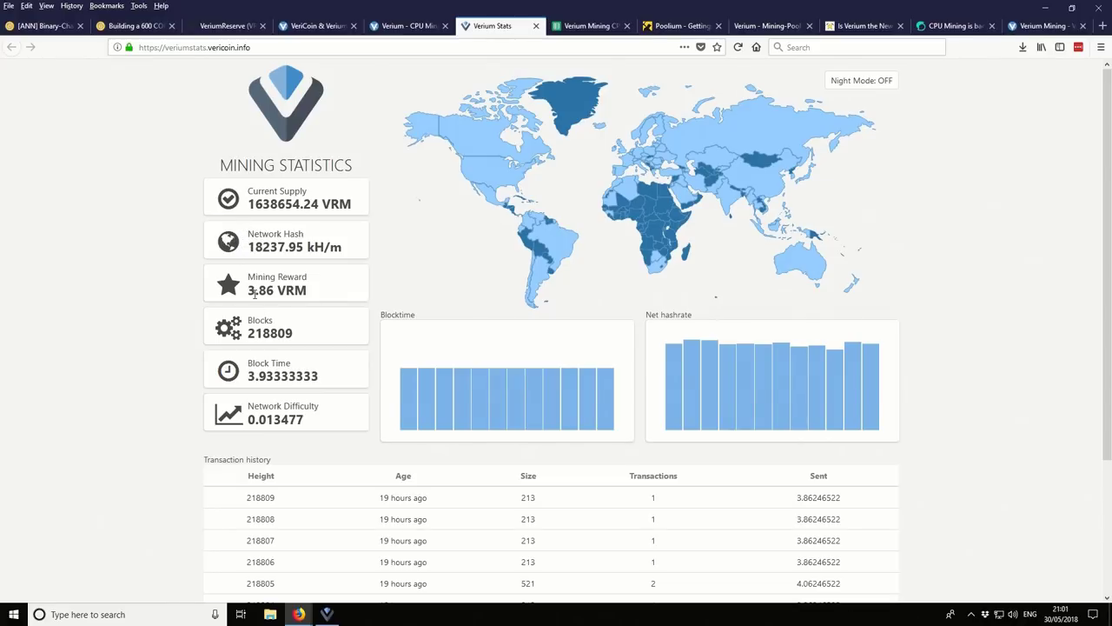
left_click_drag(250, 294, 318, 296)
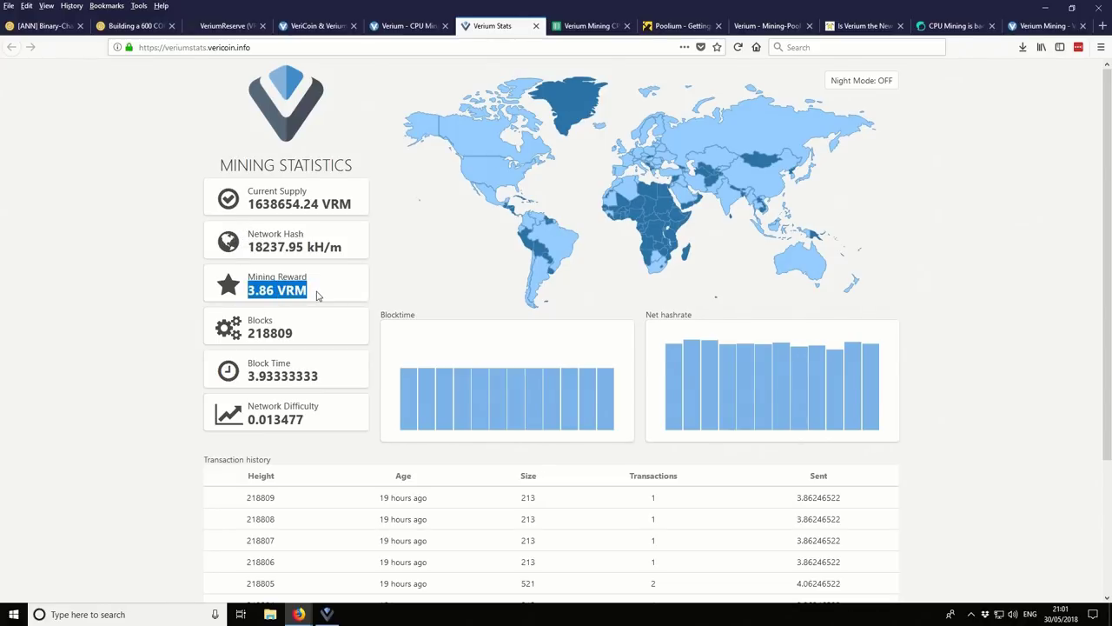
left_click(316, 296)
left_click_drag(250, 375, 329, 375)
left_click(329, 376)
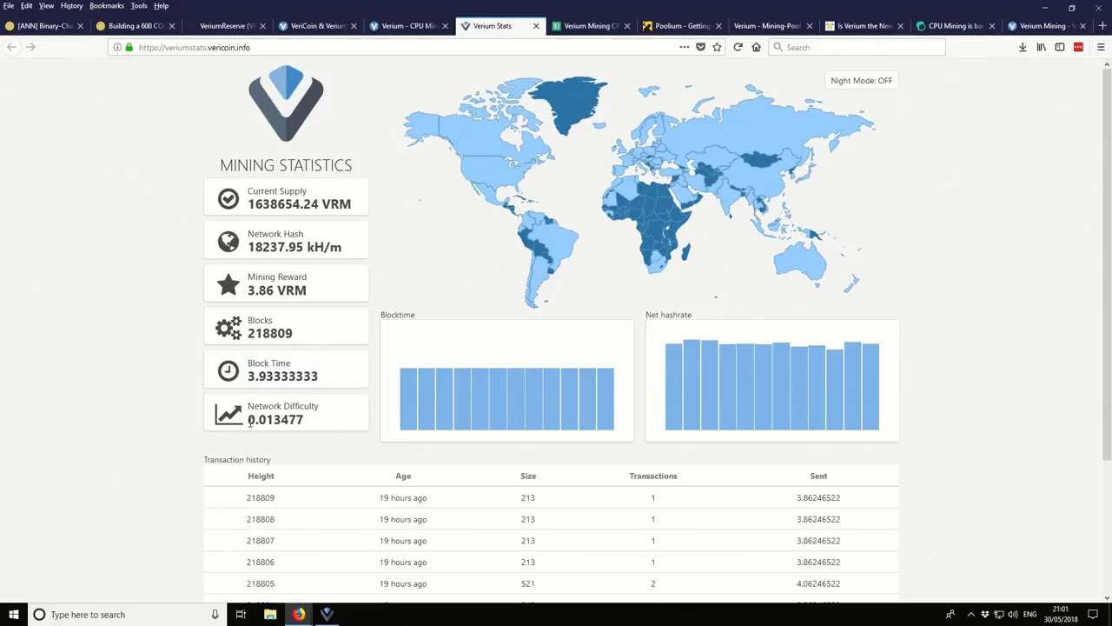
left_click_drag(249, 420, 310, 422)
left_click(306, 422)
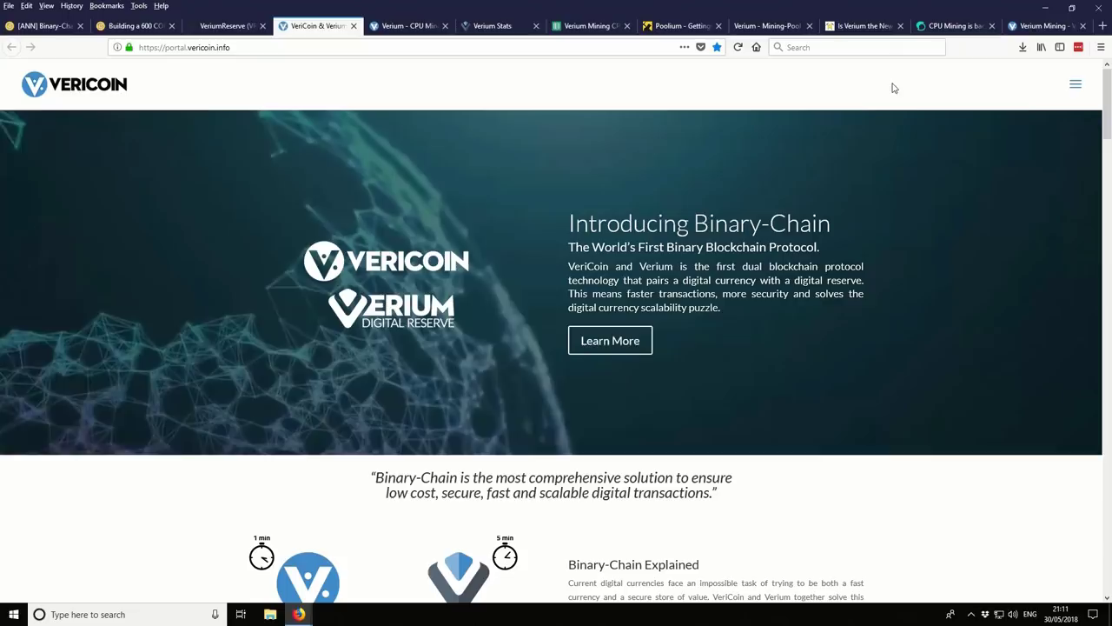
Step: Download the Windows Vault (64 Bit) of Verium Mining Vault version 1.1 from the VeriCoin portal's home page
left_click_drag(1108, 93, 1108, 333)
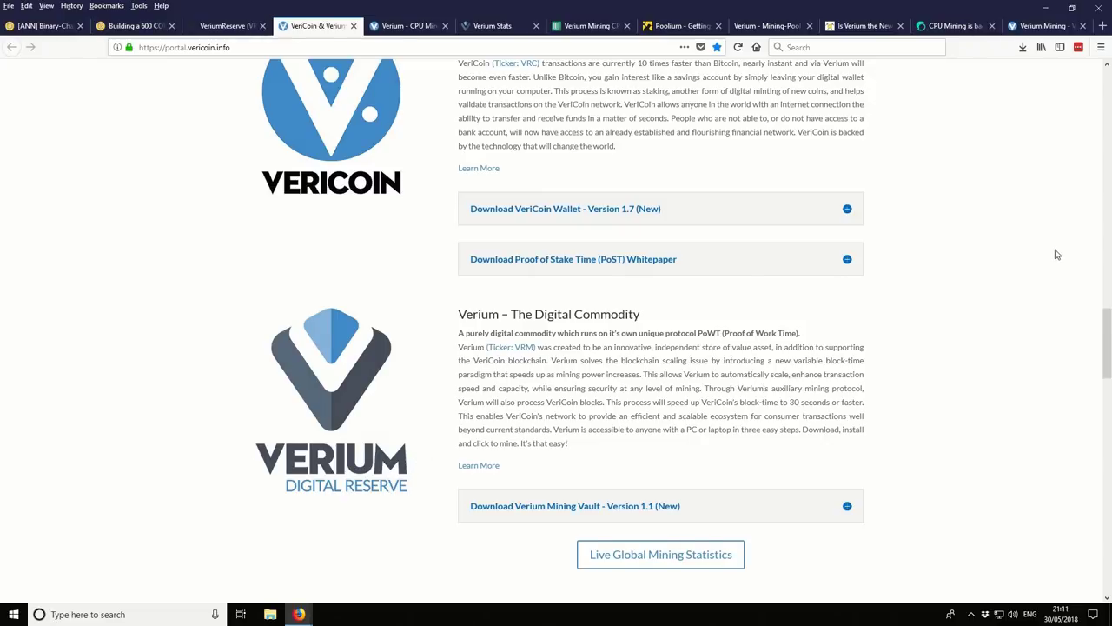
scroll(1057, 255, "down", 3)
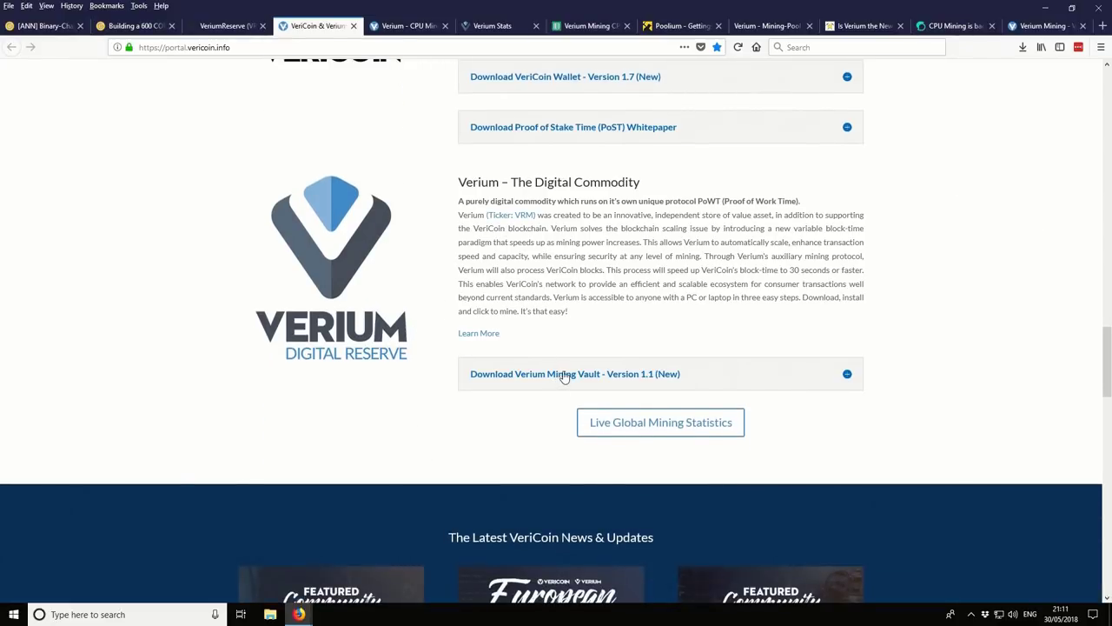
left_click(640, 376)
scroll(609, 339, "down", 1)
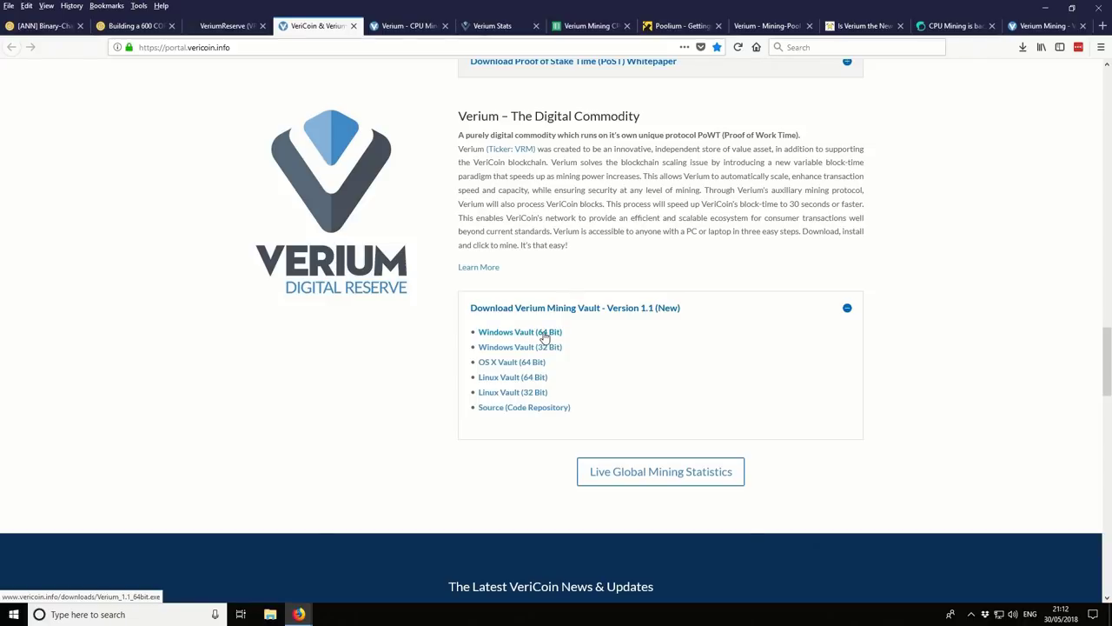
left_click(544, 335)
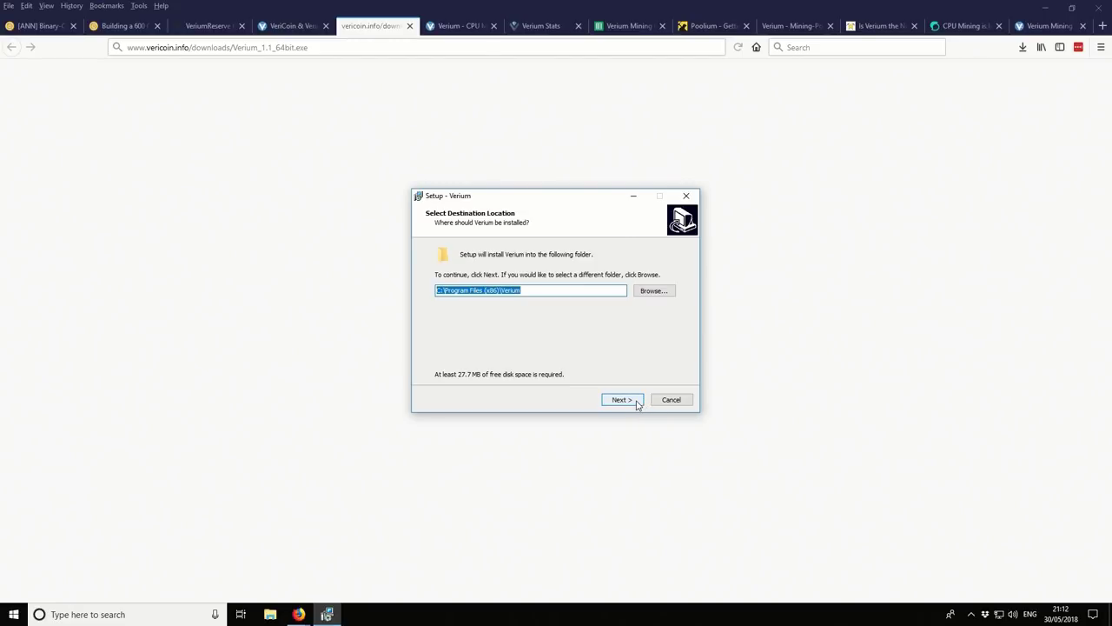
Step: Install Verium fully in C:\Program Files (x86)\Verium with a desktop shortcut for all users, and finish setup with Run verium-qt.exe enabled
left_click(1046, 7)
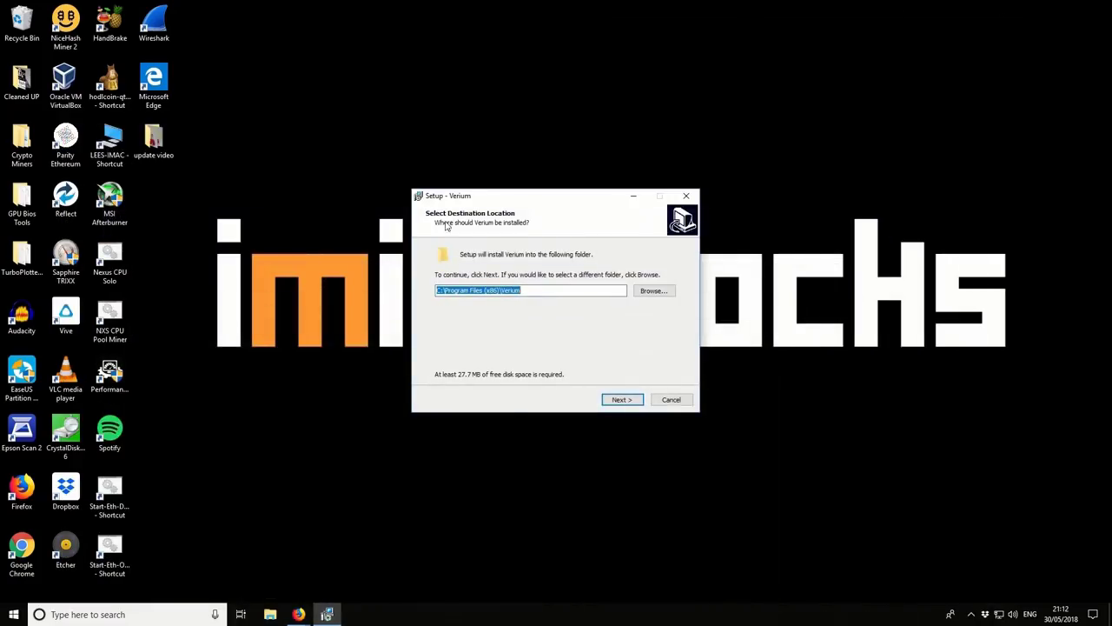
left_click(628, 402)
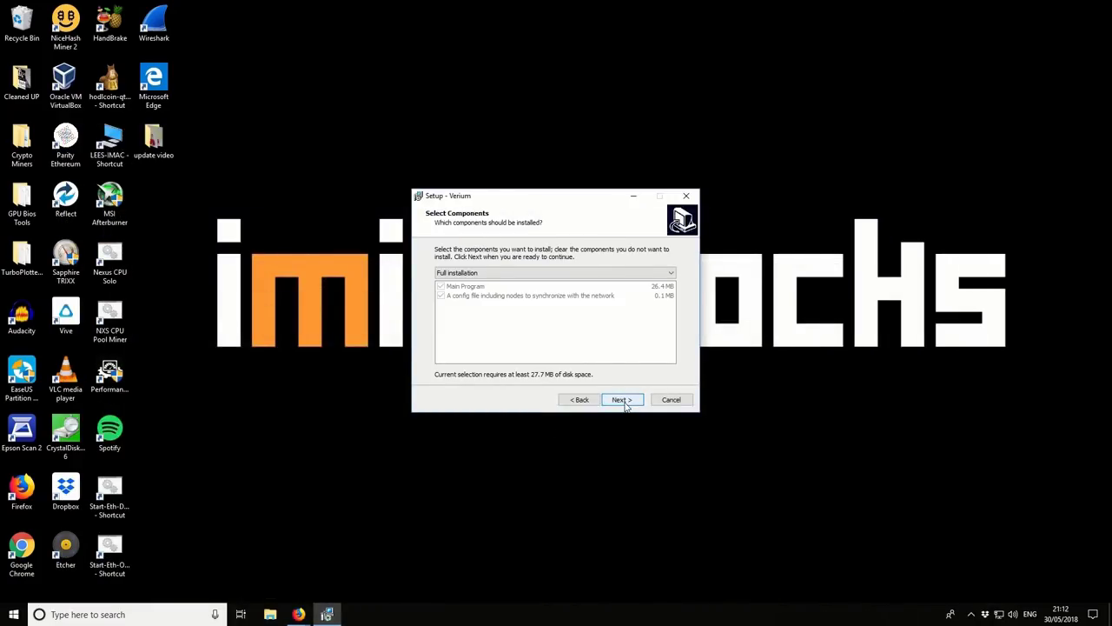
left_click(622, 400)
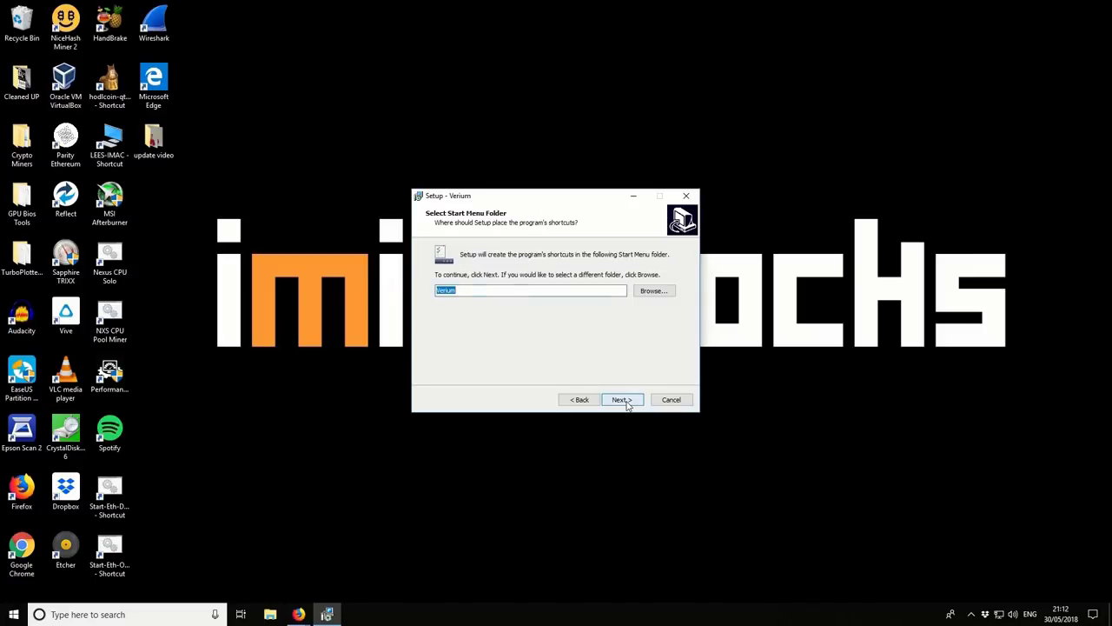
left_click(627, 404)
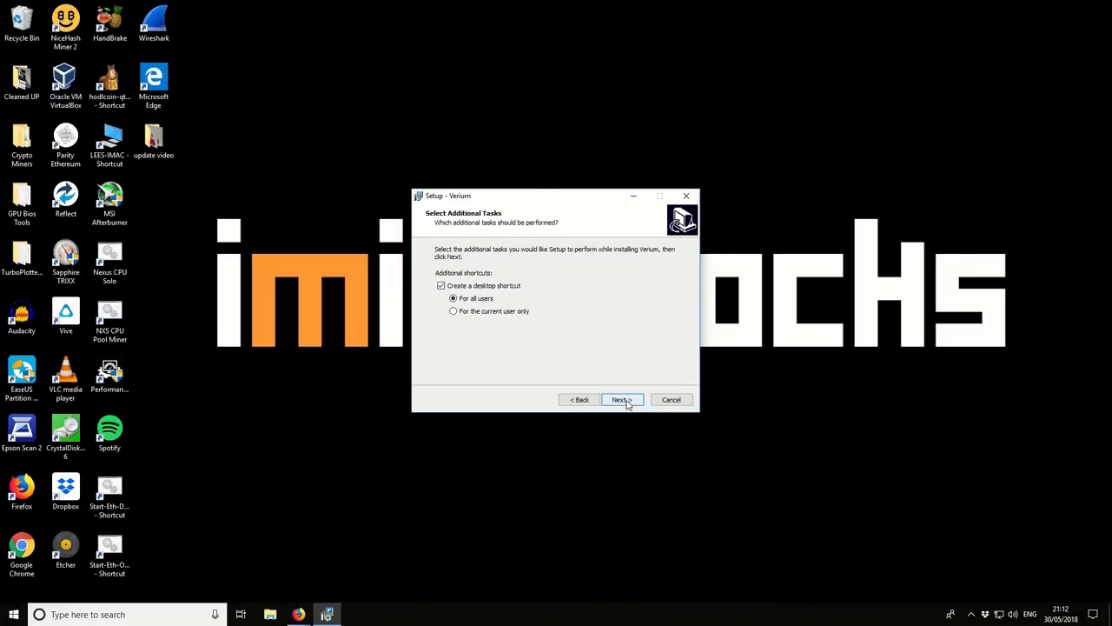
left_click(622, 399)
left_click(622, 400)
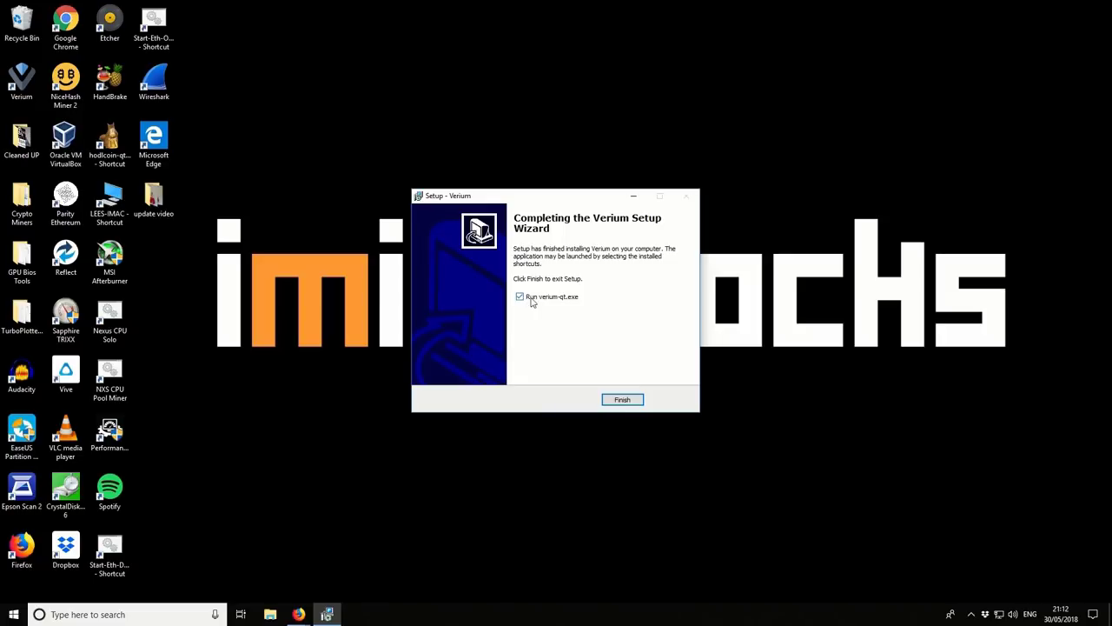
left_click(621, 401)
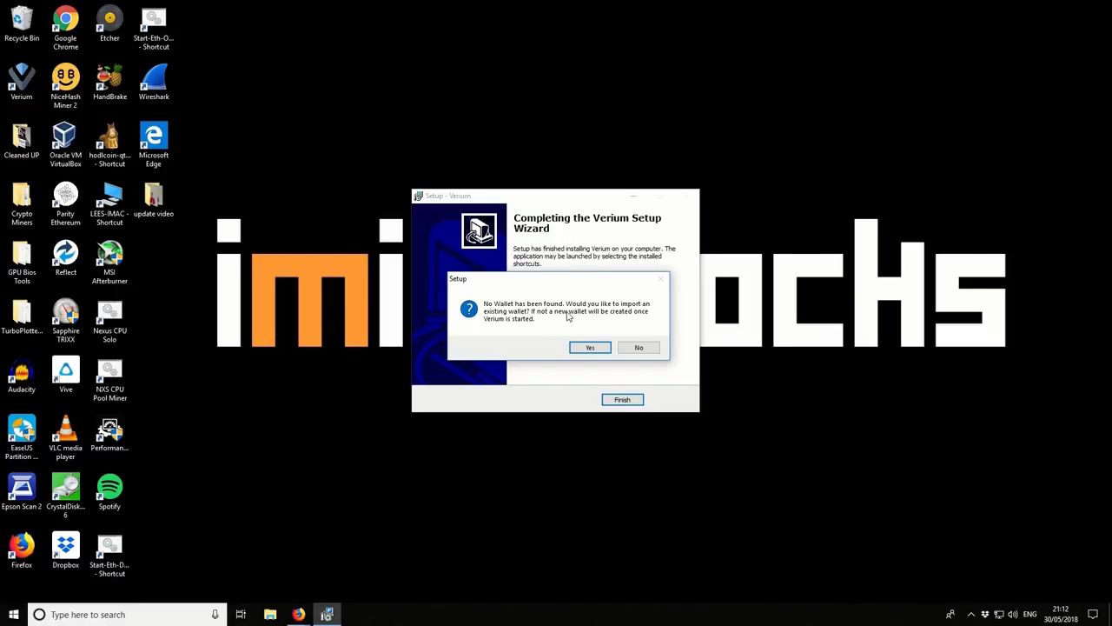
Step: Decline importing an existing wallet at the end of setup, and close the Verium Vault passphrase window
left_click(637, 348)
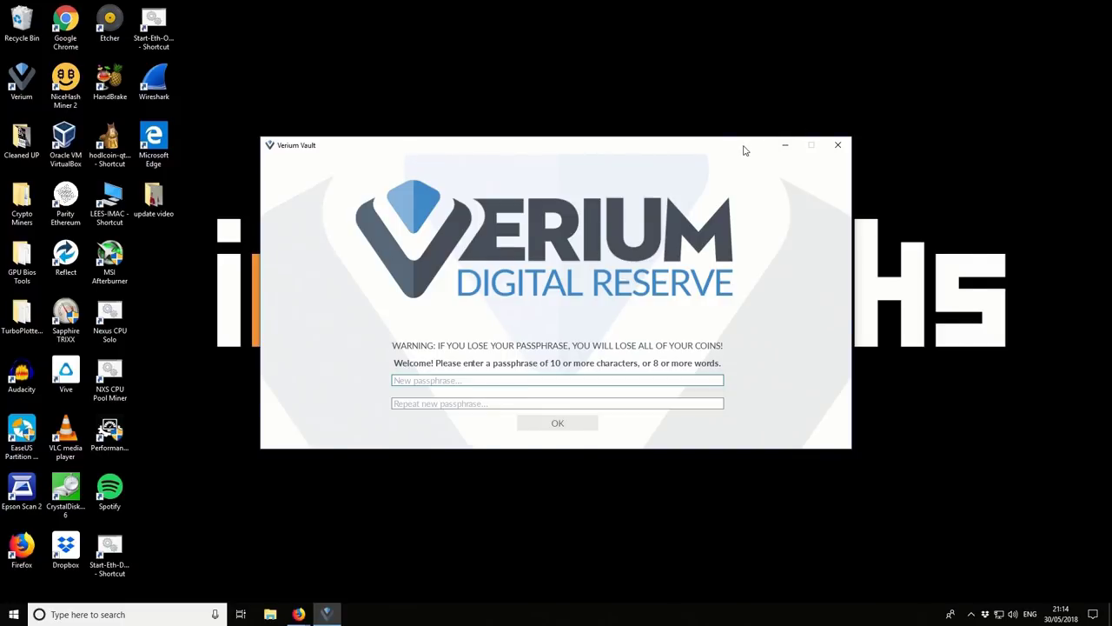
left_click(970, 616)
left_click(971, 616)
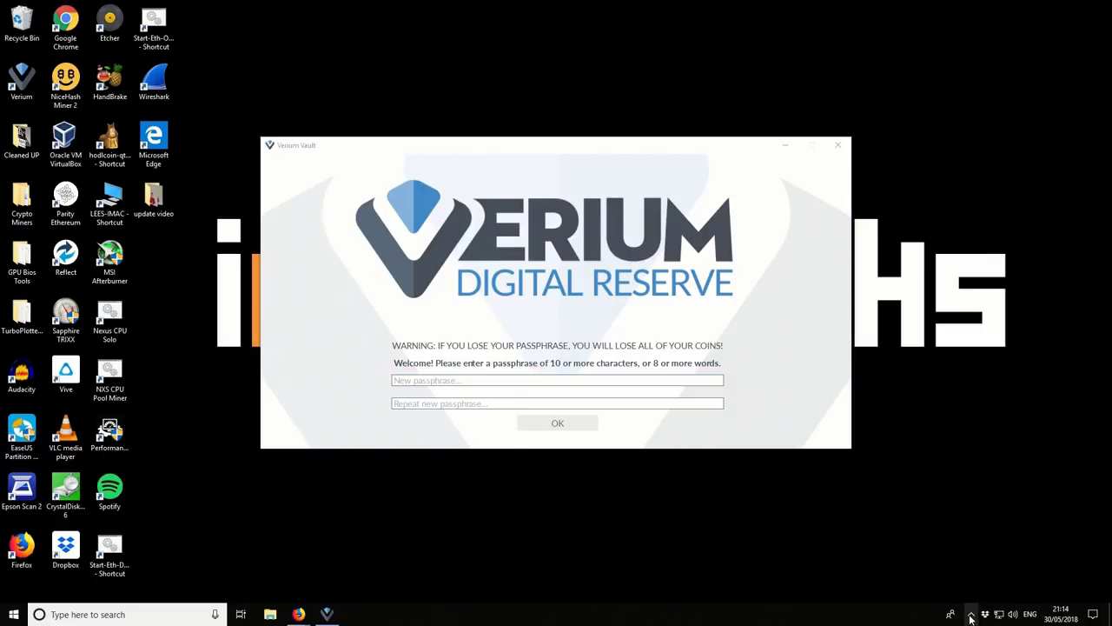
left_click(839, 146)
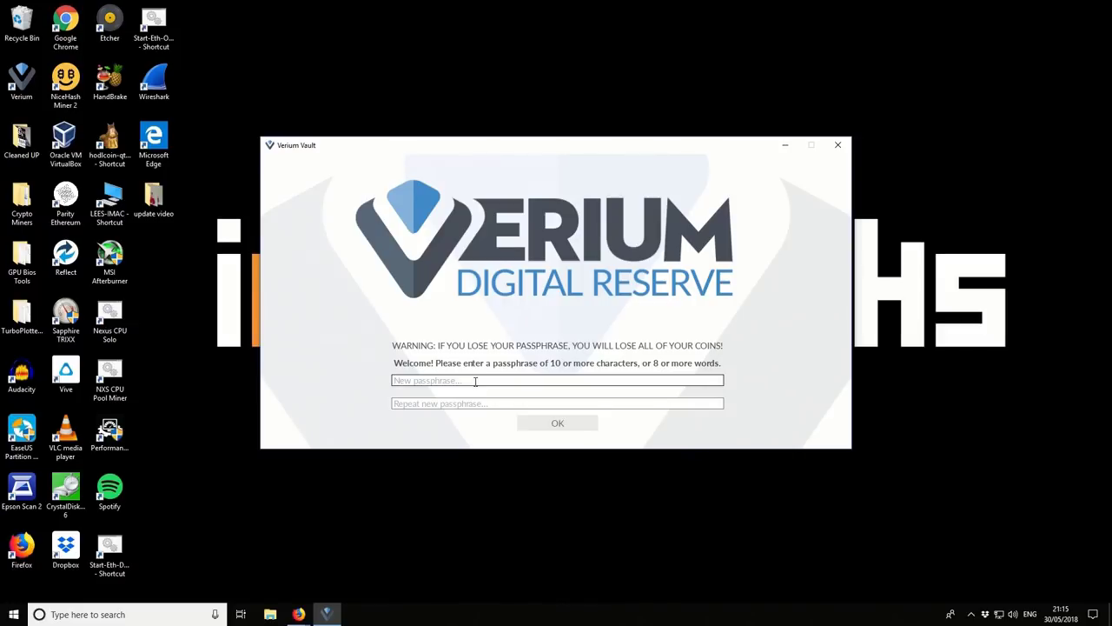
Step: Create the new wallet by entering its passphrase in both the new and repeat fields and confirming it
key("ctrl+v")
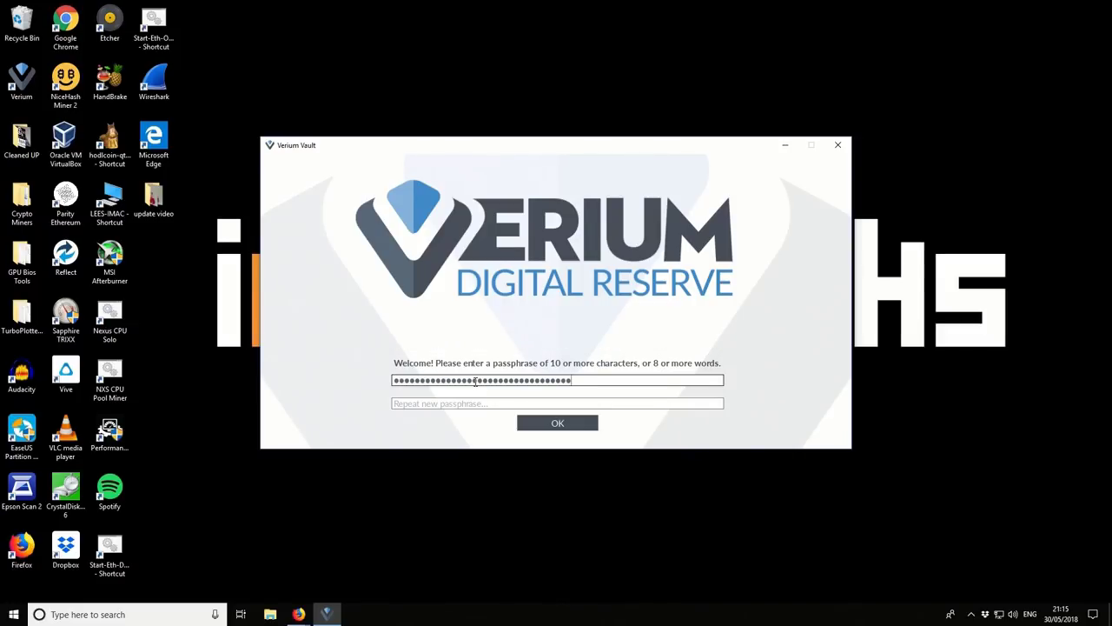
left_click(476, 403)
key("ctrl+v")
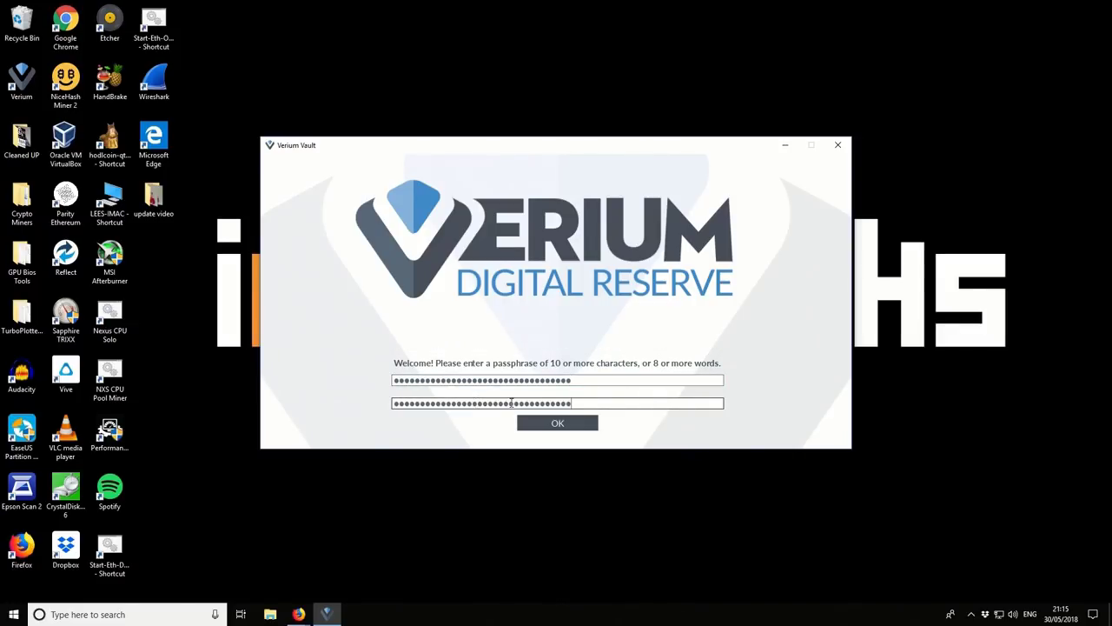
left_click(579, 426)
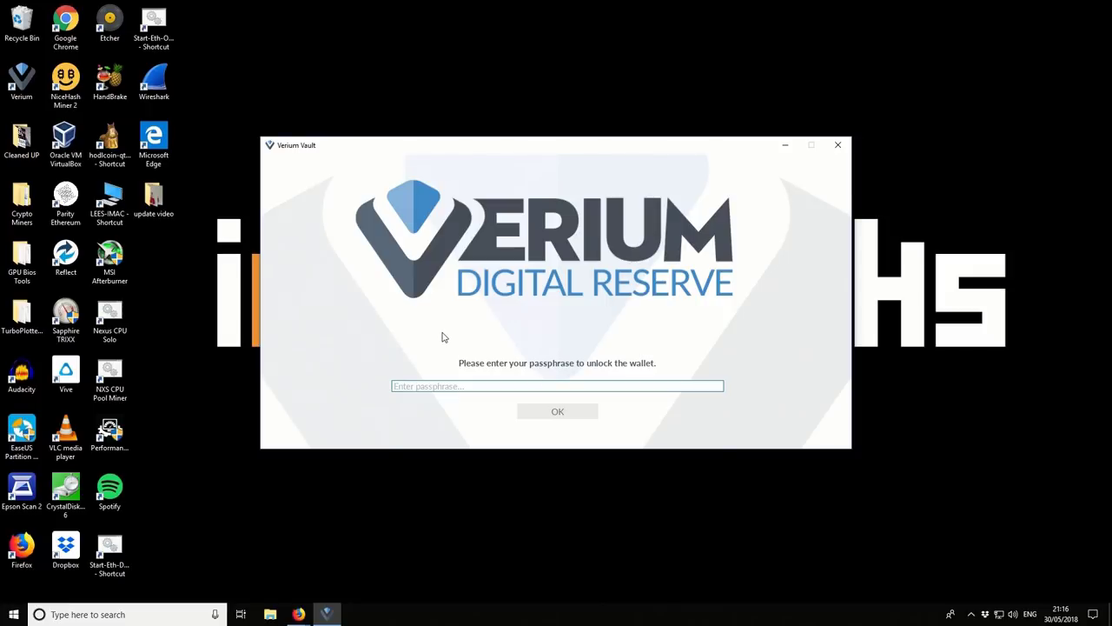
Step: Unlock the wallet by entering its passphrase
left_click(433, 385)
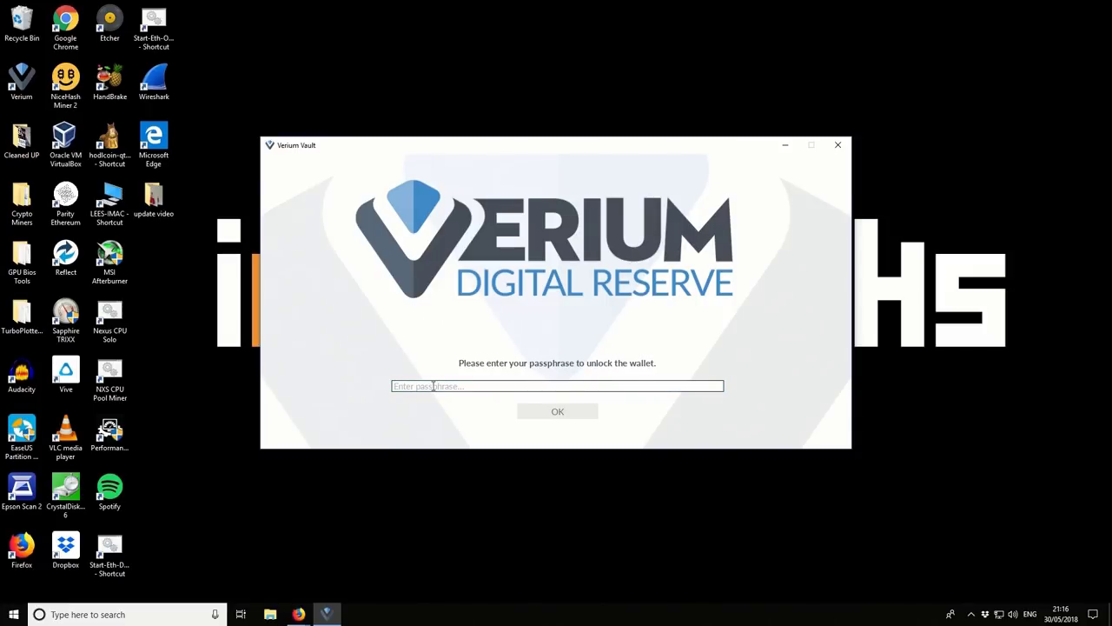
key("ctrl+v")
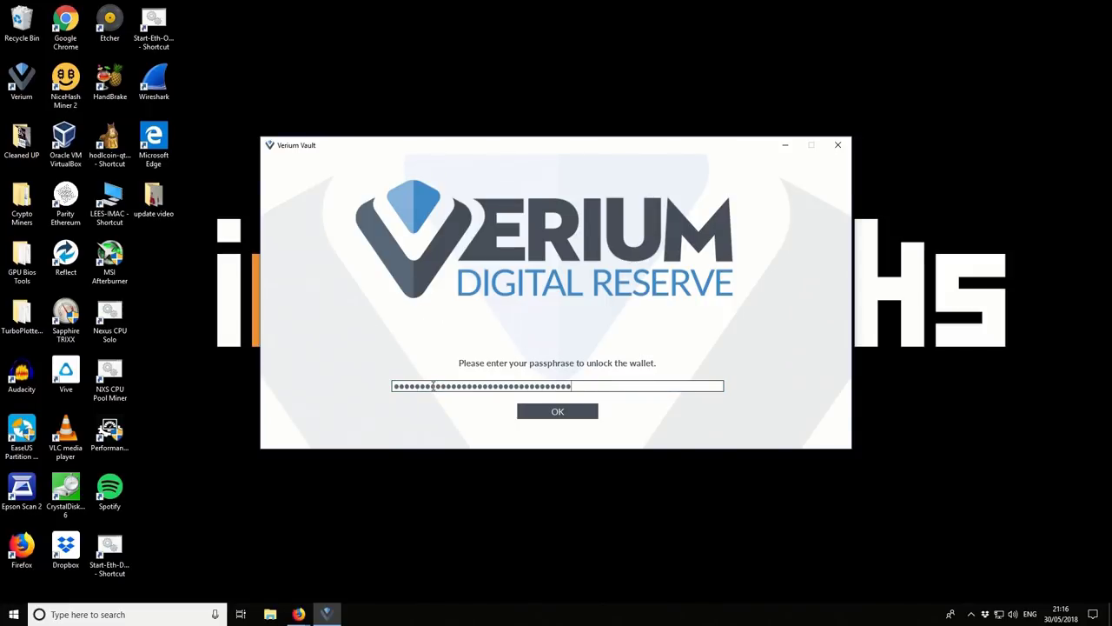
left_click(557, 411)
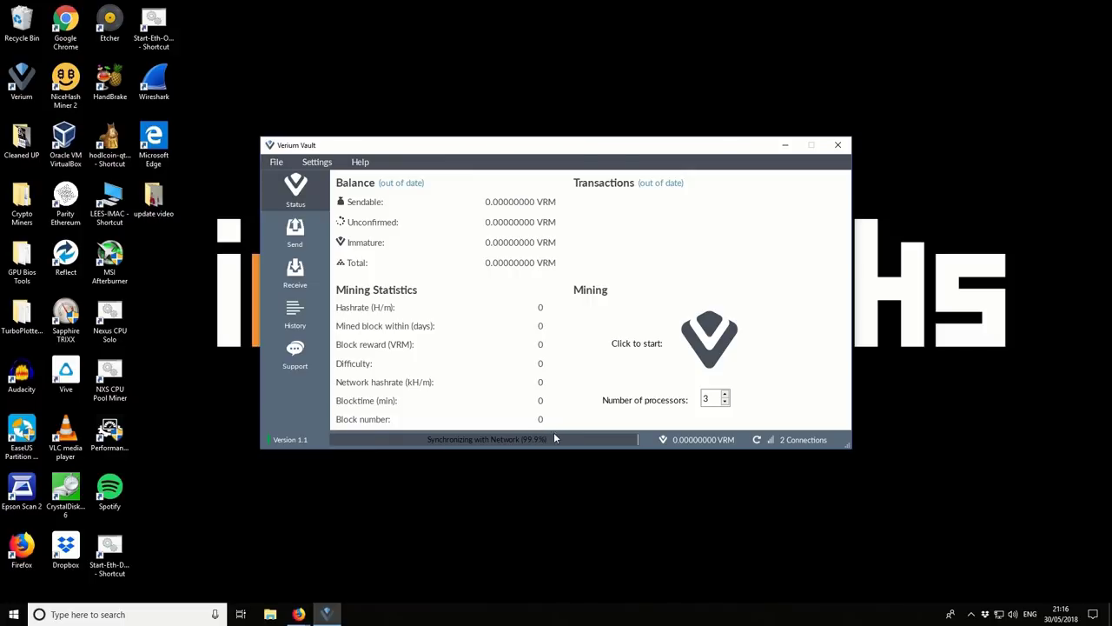
Step: Look through the vault's Send, Receive and History pages, including the amount unit options and receiving address, and return to Status
mouse_move(549, 443)
left_click(294, 233)
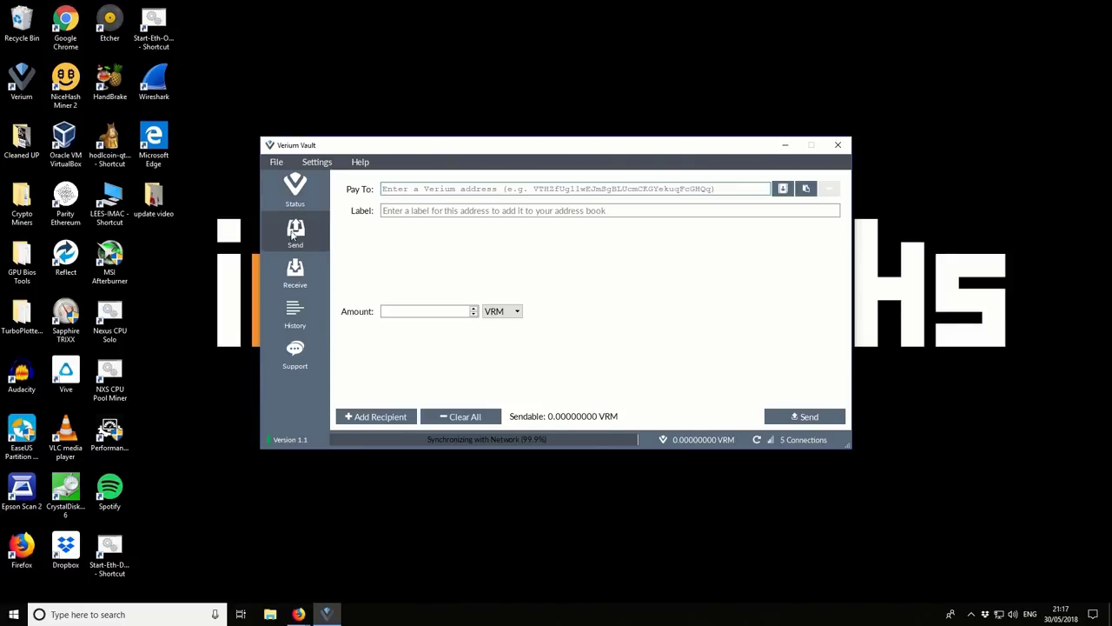
left_click(598, 188)
left_click(513, 311)
left_click(593, 302)
left_click(292, 283)
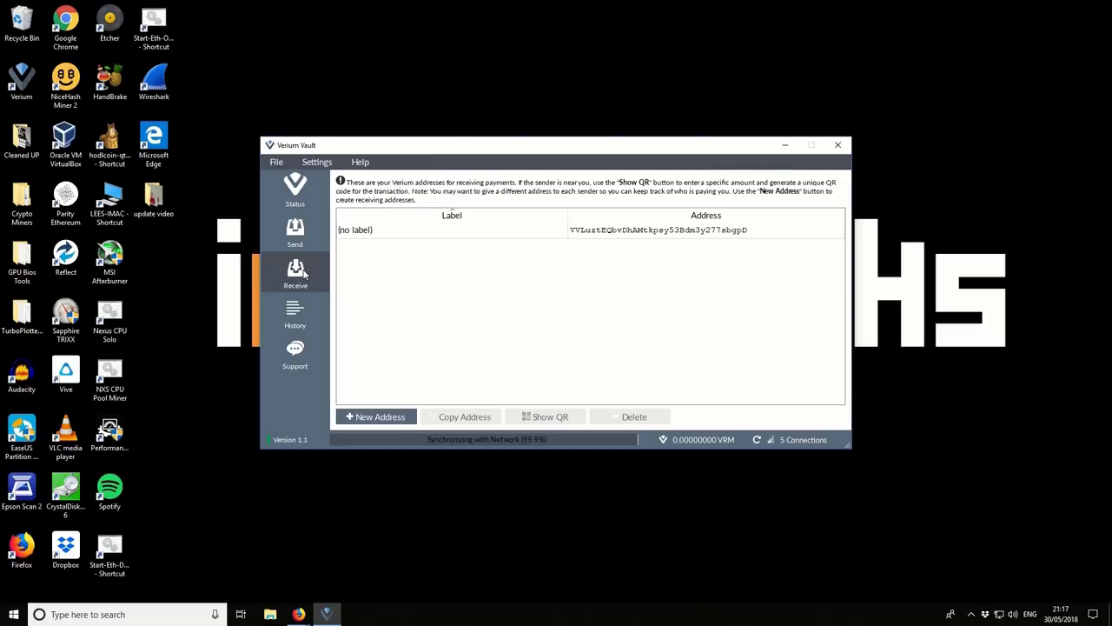
left_click(598, 230)
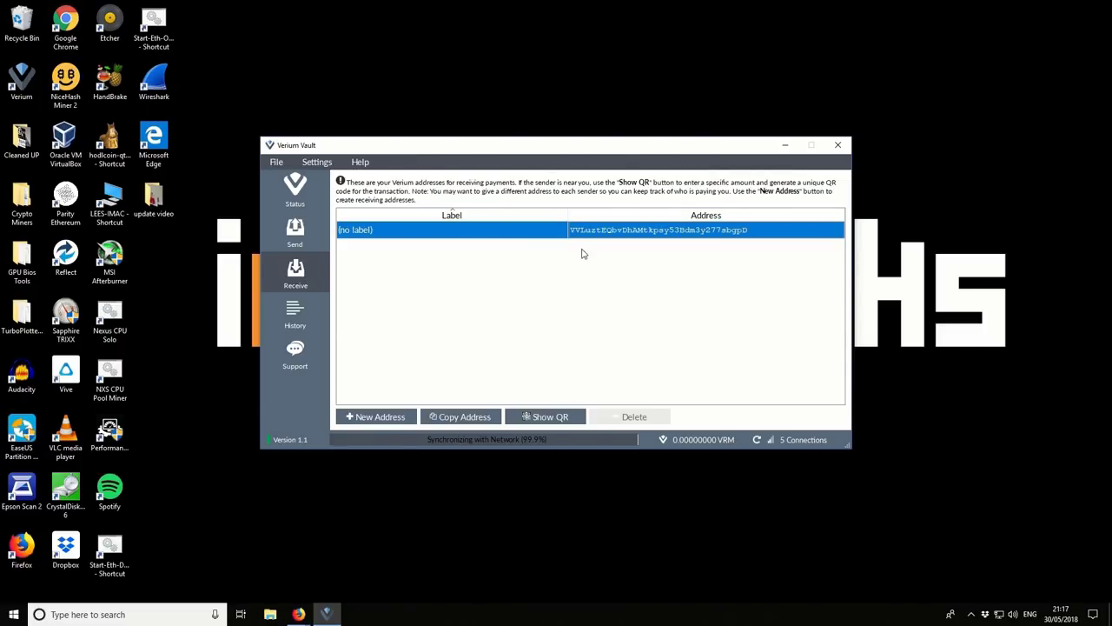
left_click(293, 315)
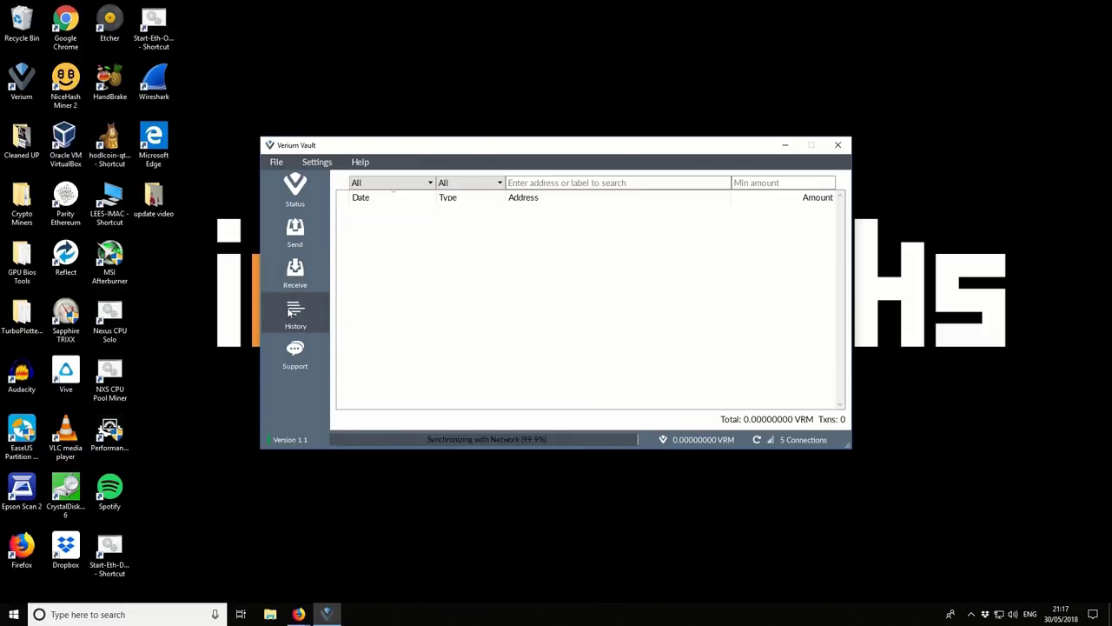
left_click(295, 186)
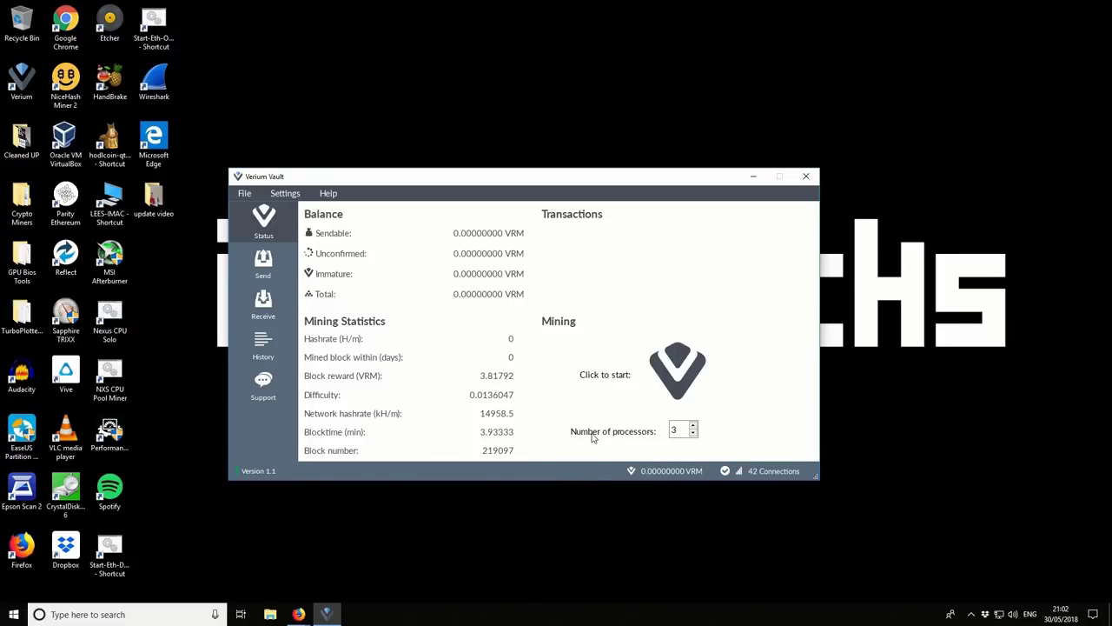
Step: Set the number of processors to 4 and start mining Verium
double_click(693, 435)
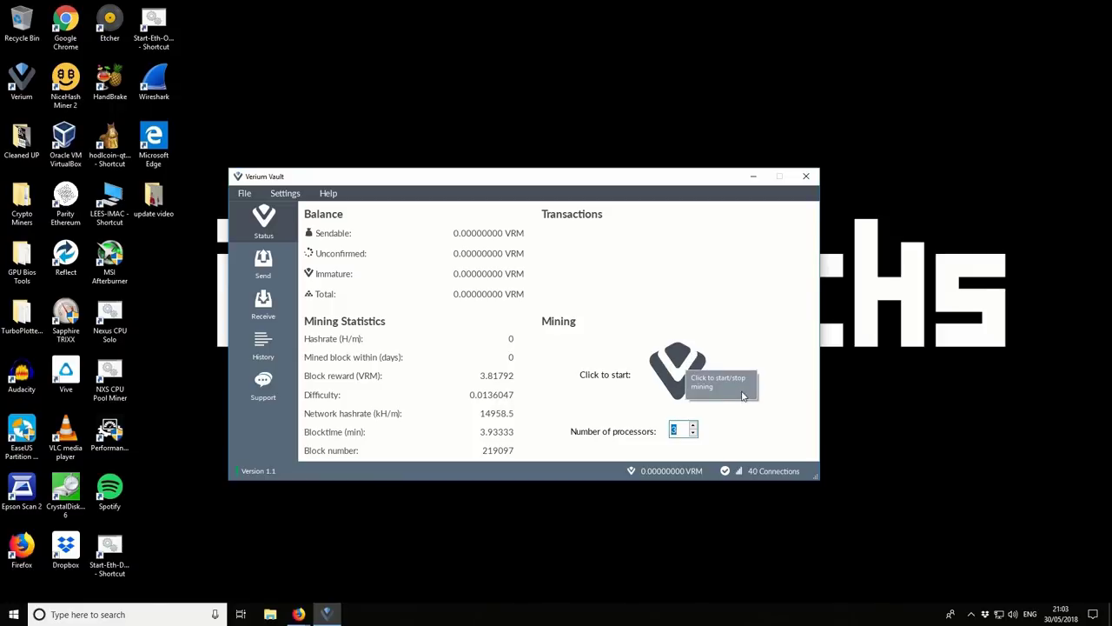
left_click(695, 427)
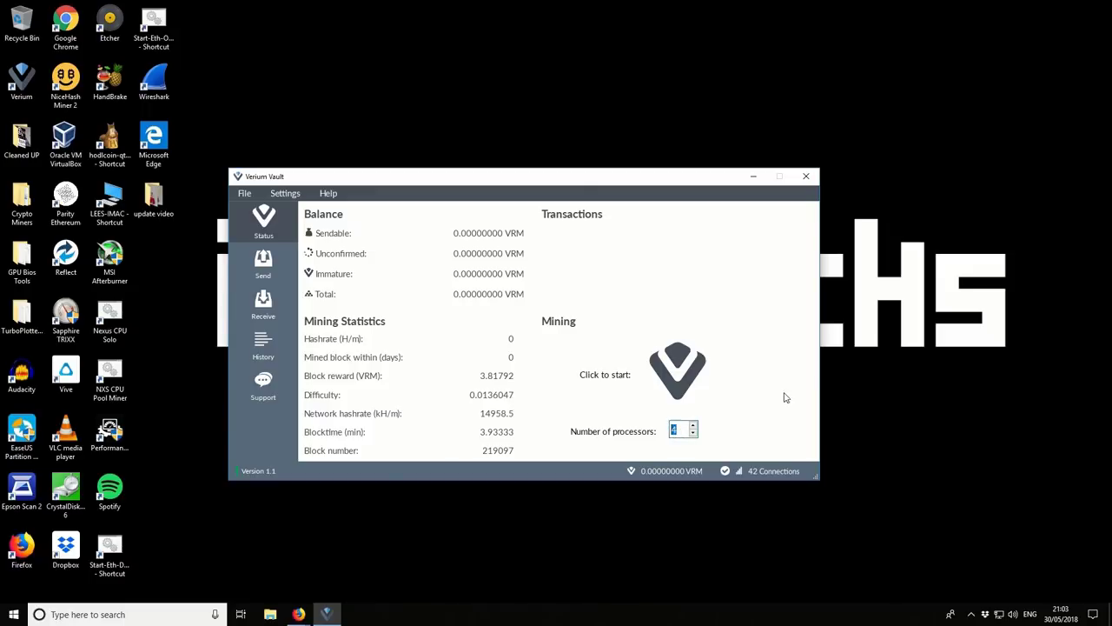
left_click(681, 369)
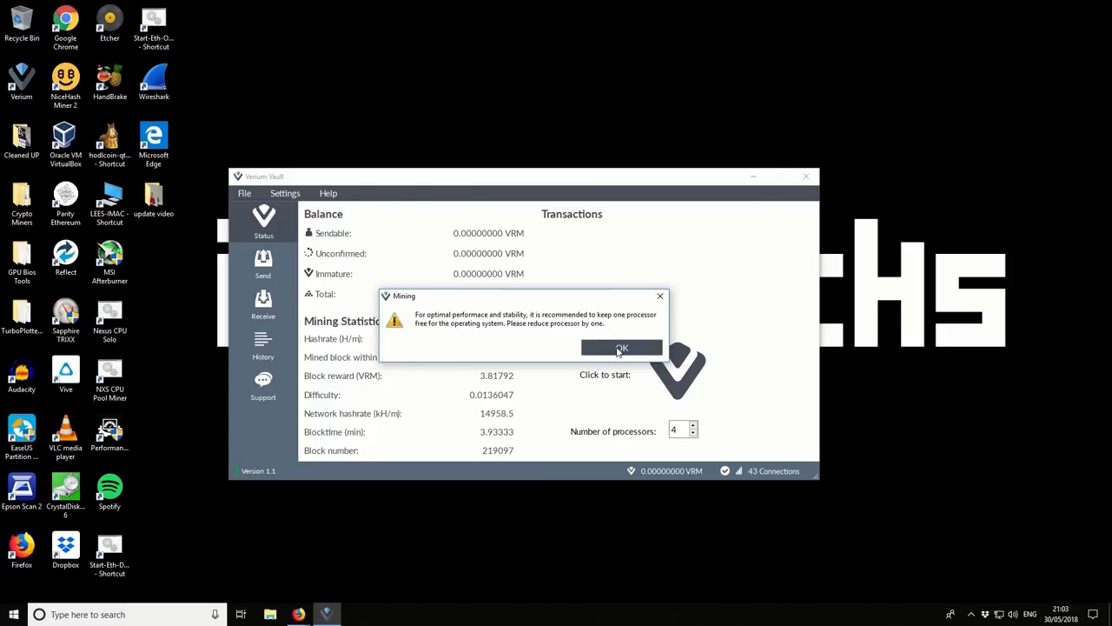
left_click(620, 349)
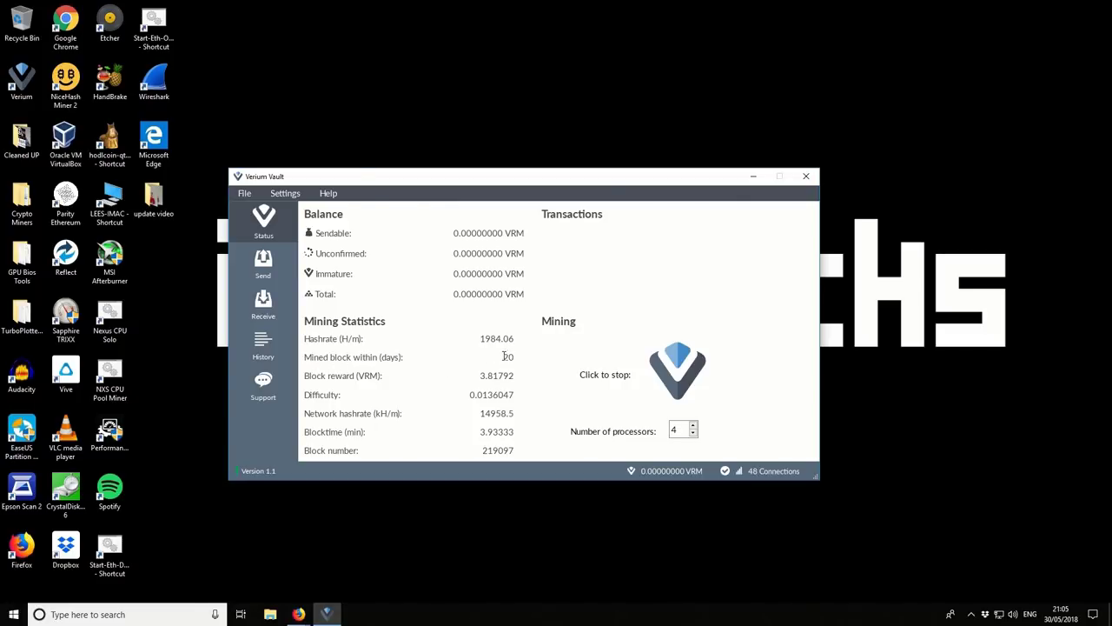
Step: Check the estimated days to mine a block in Mining Statistics, and stop mining
left_click_drag(503, 357, 513, 356)
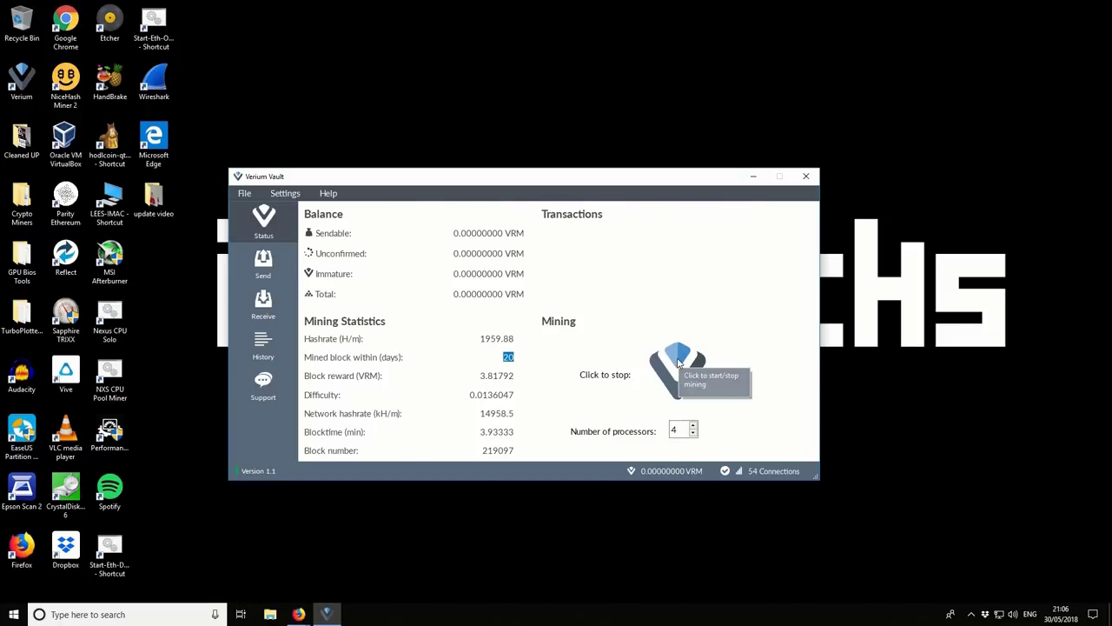
left_click(679, 363)
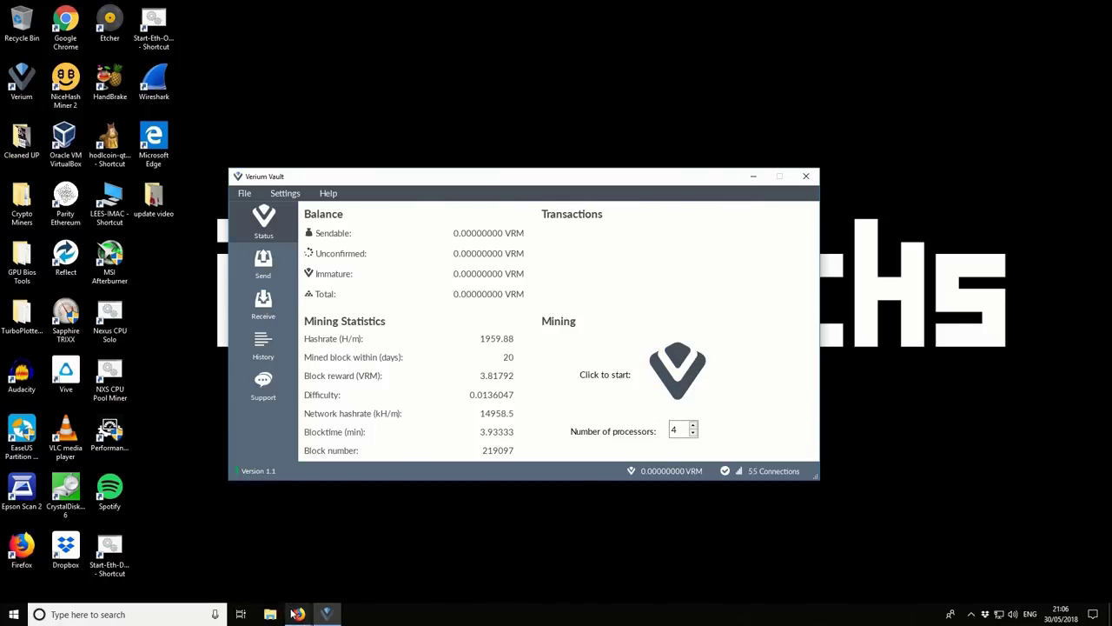
Step: Switch to Firefox, examine the Intel i7 6700K and AMD entries in the Verium Mining CPU Hash Rate Comparison sheet, and minimize the browser
mouse_move(298, 612)
left_click(285, 569)
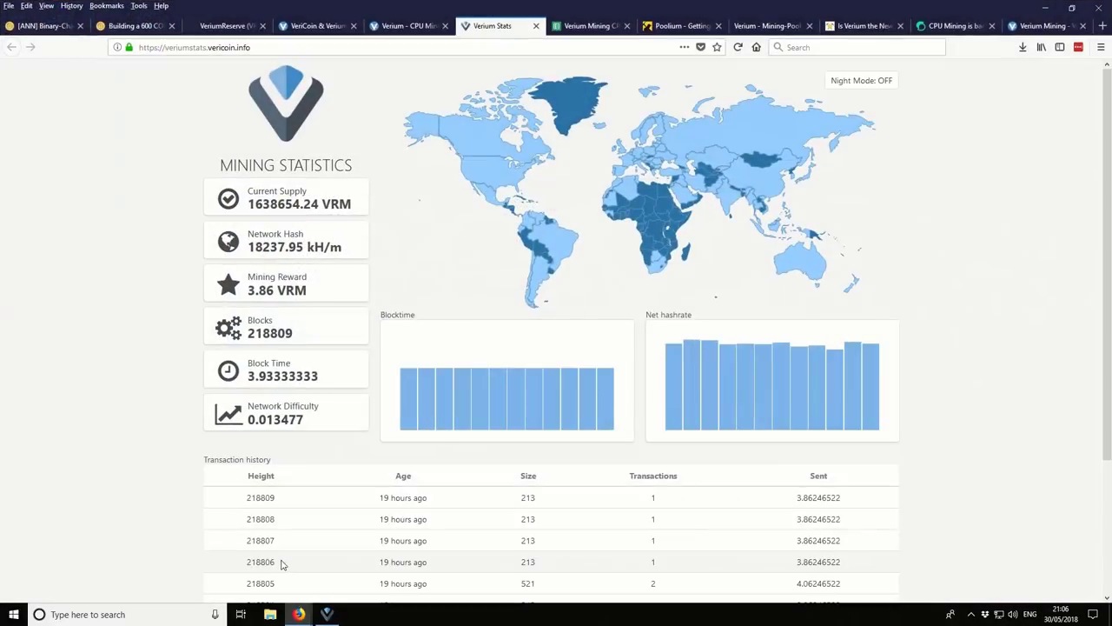
left_click(586, 26)
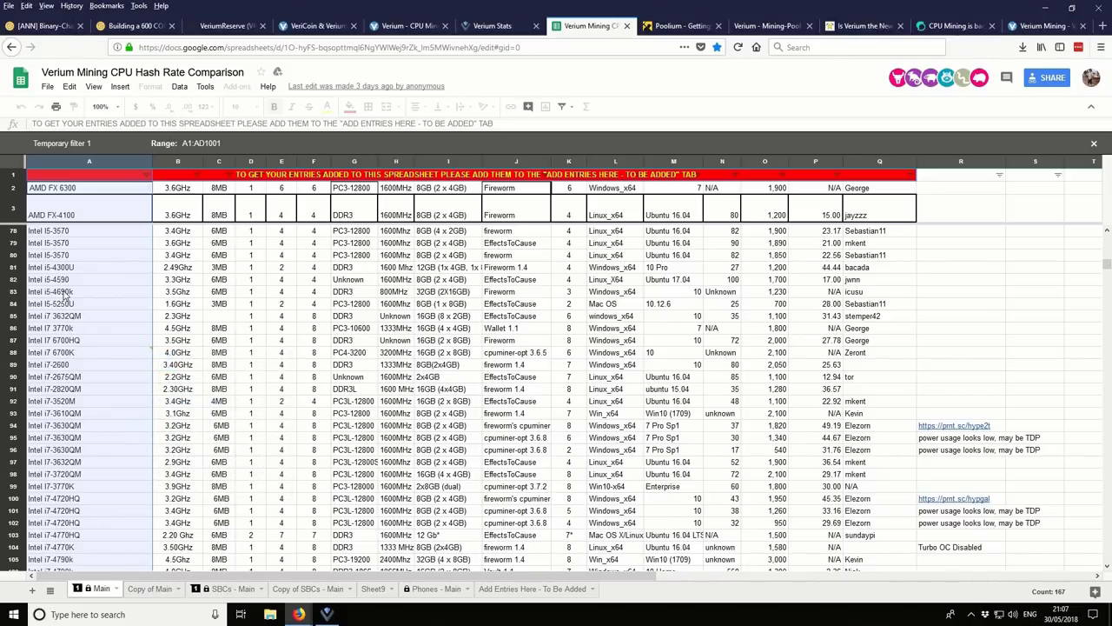
scroll(63, 296, "up", 1)
scroll(63, 295, "up", 3)
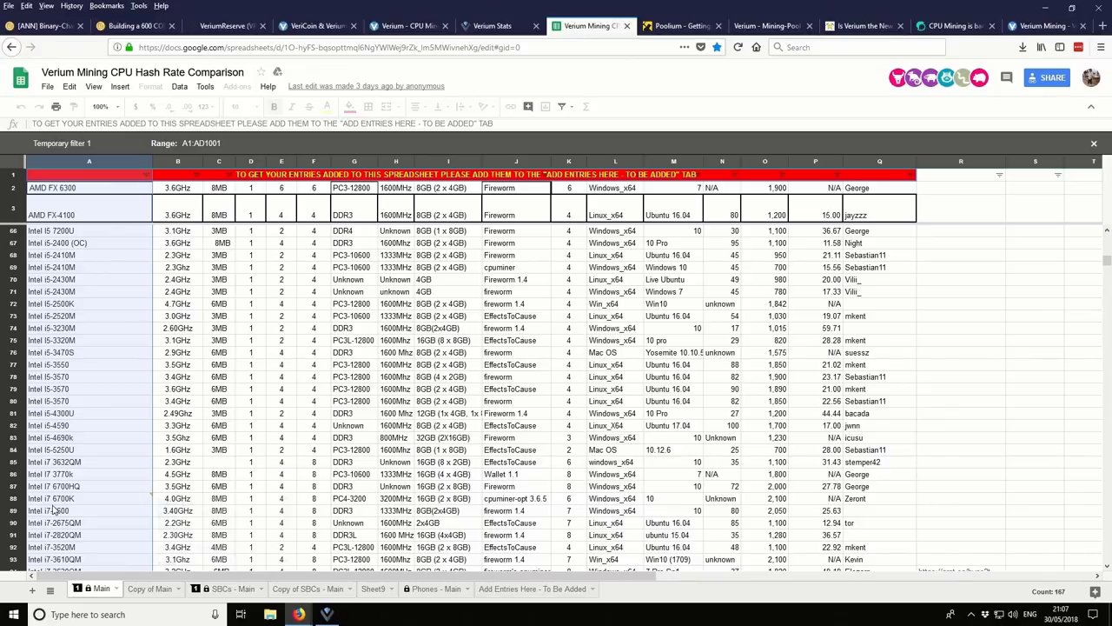
mouse_move(64, 498)
left_click(86, 502)
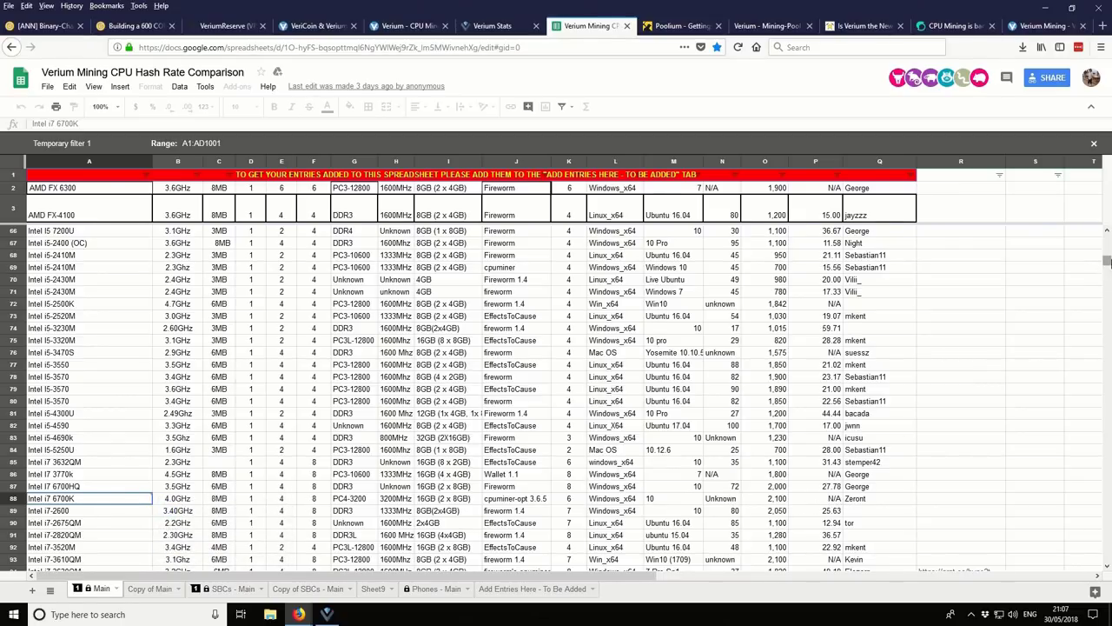
left_click_drag(1107, 261, 1111, 202)
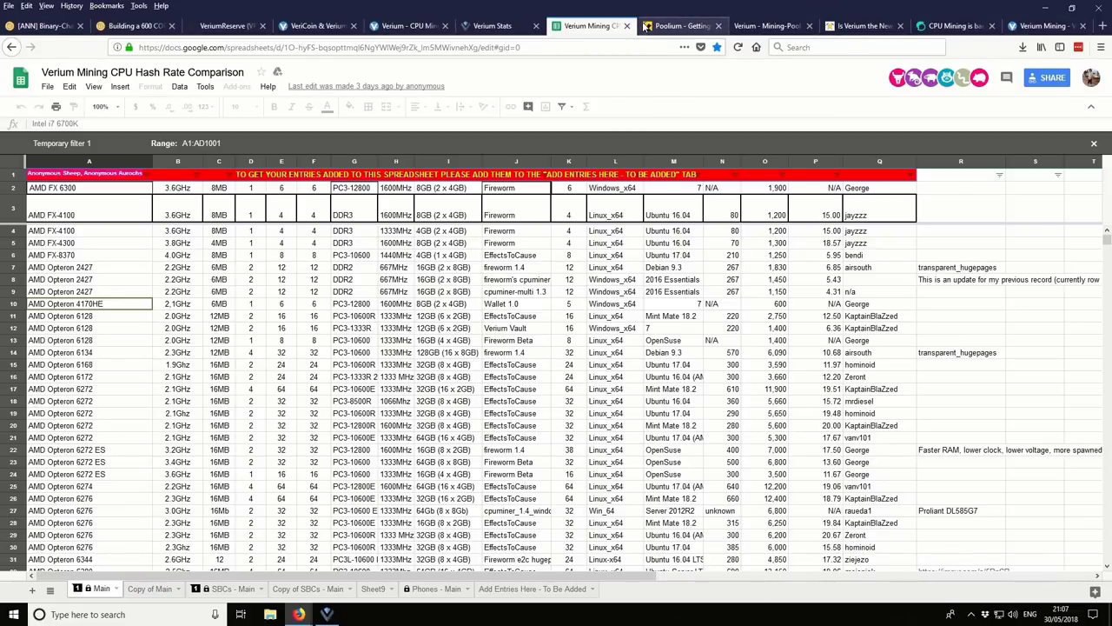
left_click(1046, 8)
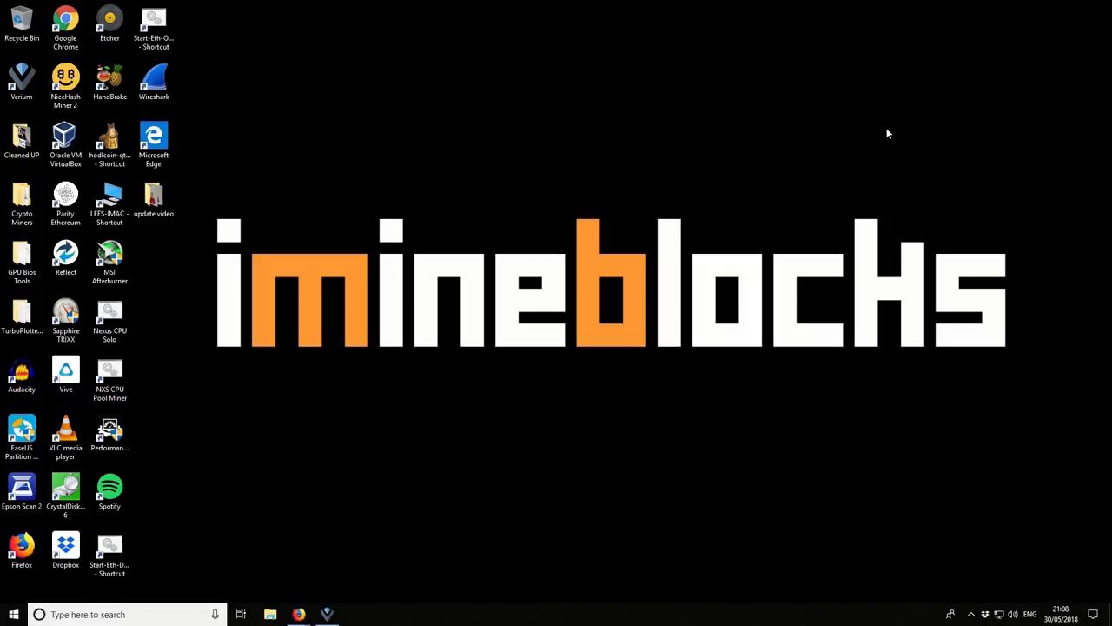